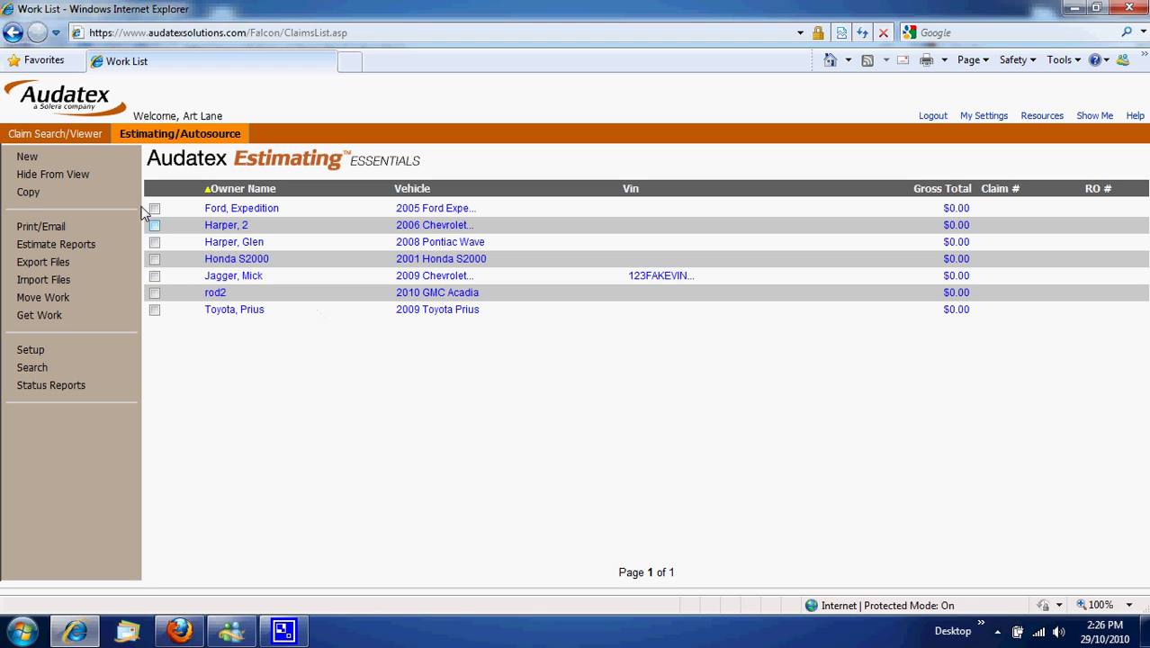
# Start a new estimate with owner last name Customer and first name Next.
pyautogui.click(28, 158)
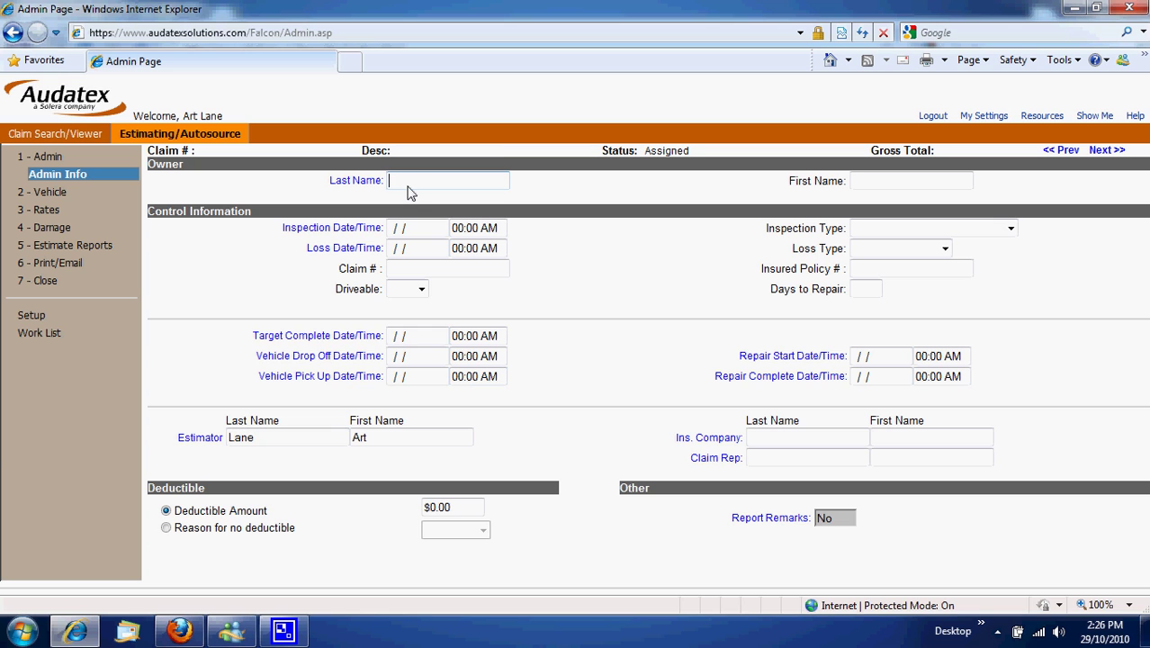
pyautogui.write('Customer')
pyautogui.press('Tab')
pyautogui.write('Next')
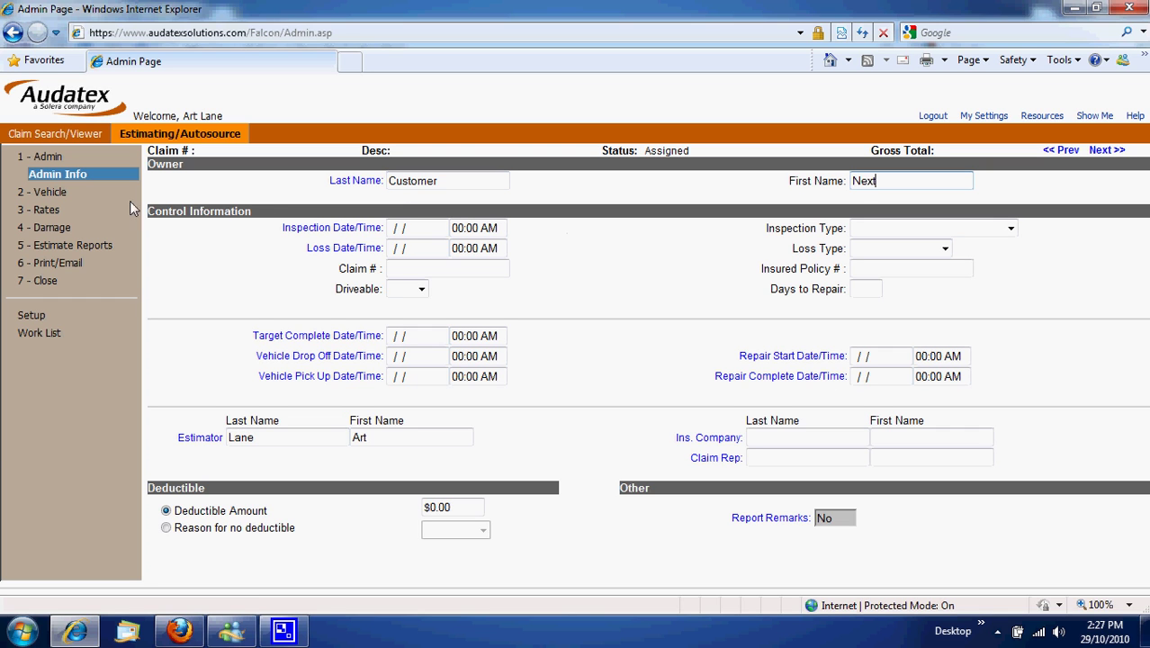
# Set the vehicle origin to North American, make Chevrolet, year 2003.
pyautogui.click(62, 188)
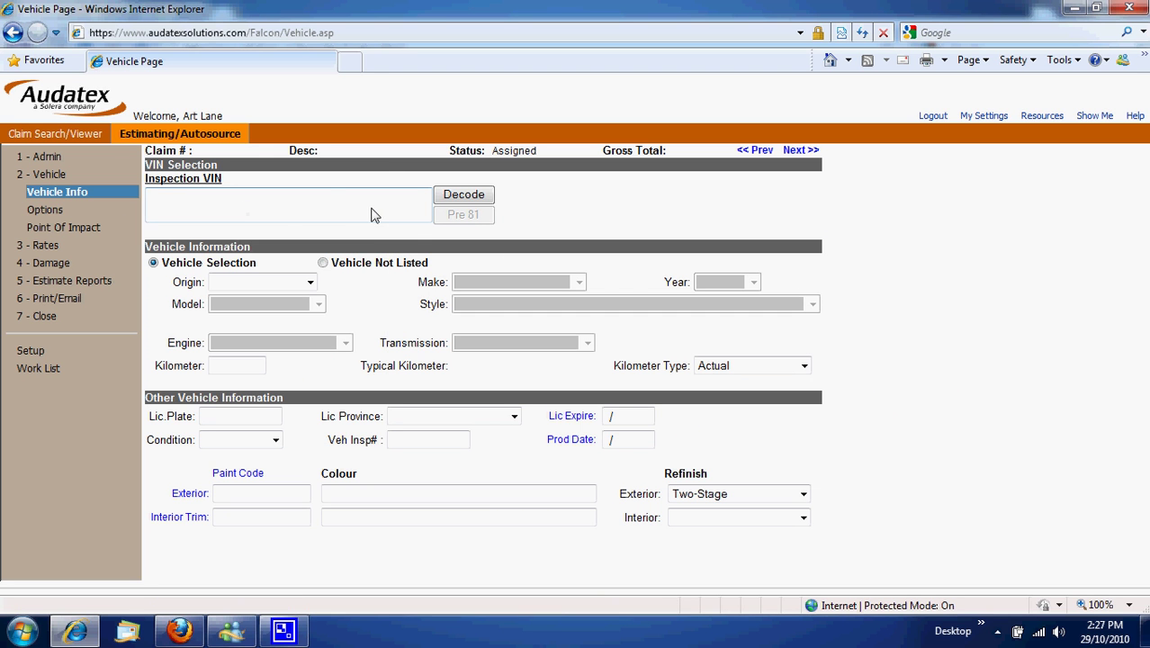
pyautogui.click(309, 281)
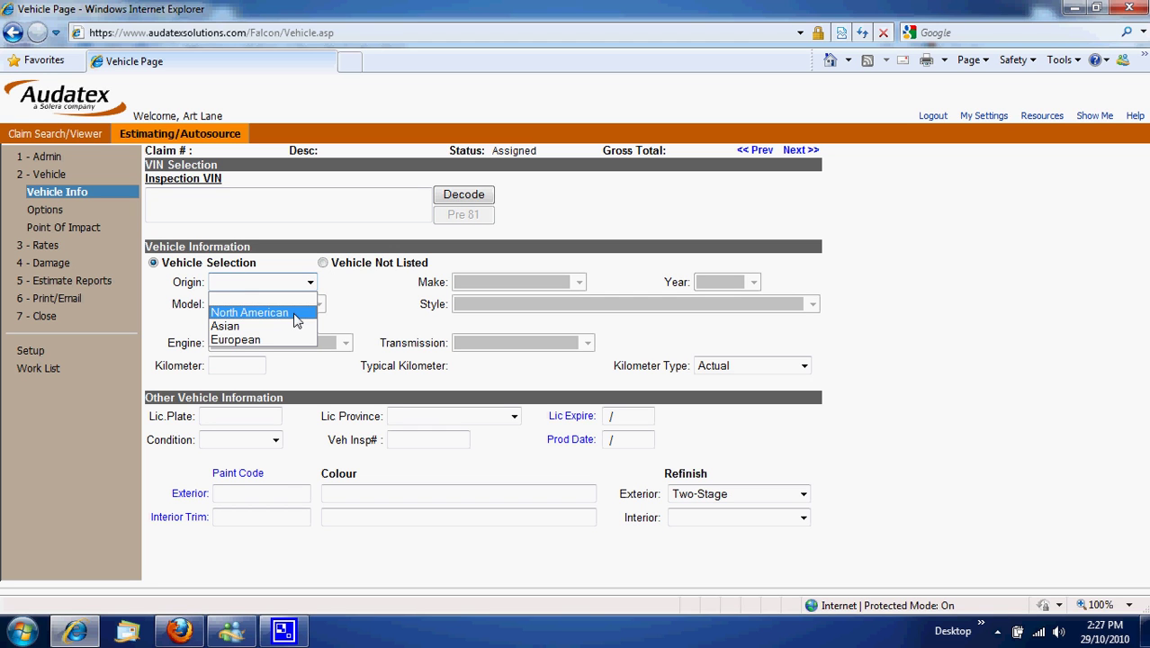
pyautogui.click(296, 317)
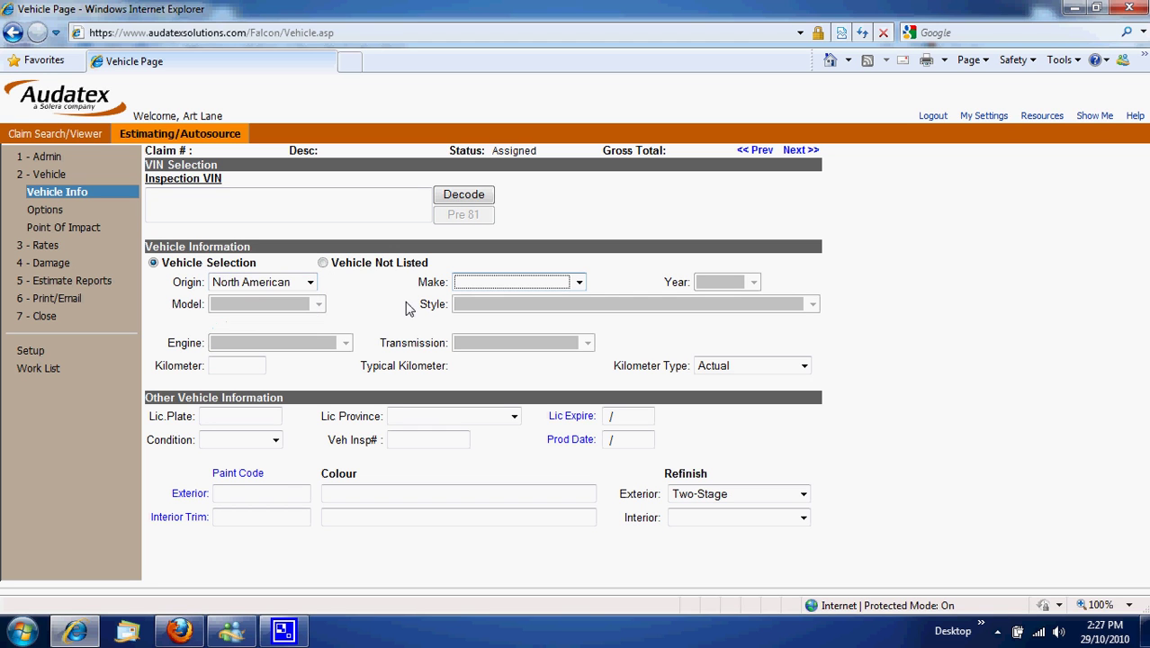
pyautogui.click(579, 282)
pyautogui.click(510, 65)
pyautogui.click(725, 281)
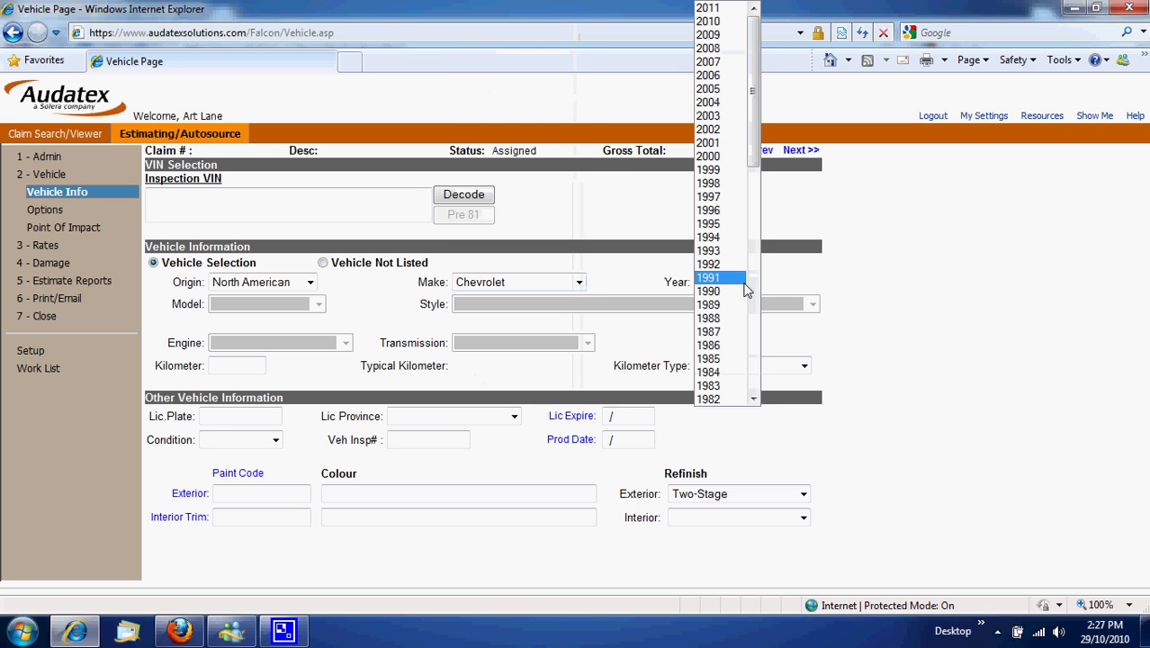
pyautogui.click(710, 115)
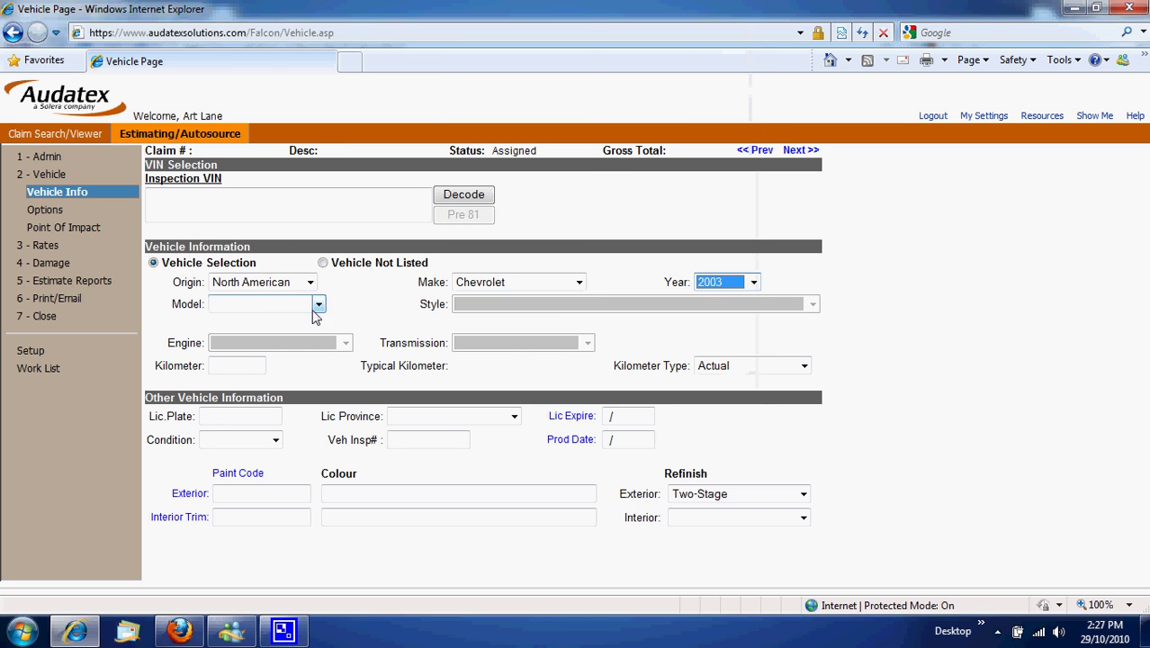
# Choose the Cavalier VL 4D Sedan 2WD Gasoline style with a 5 Speed Manual transmission.
pyautogui.click(318, 304)
pyautogui.click(266, 76)
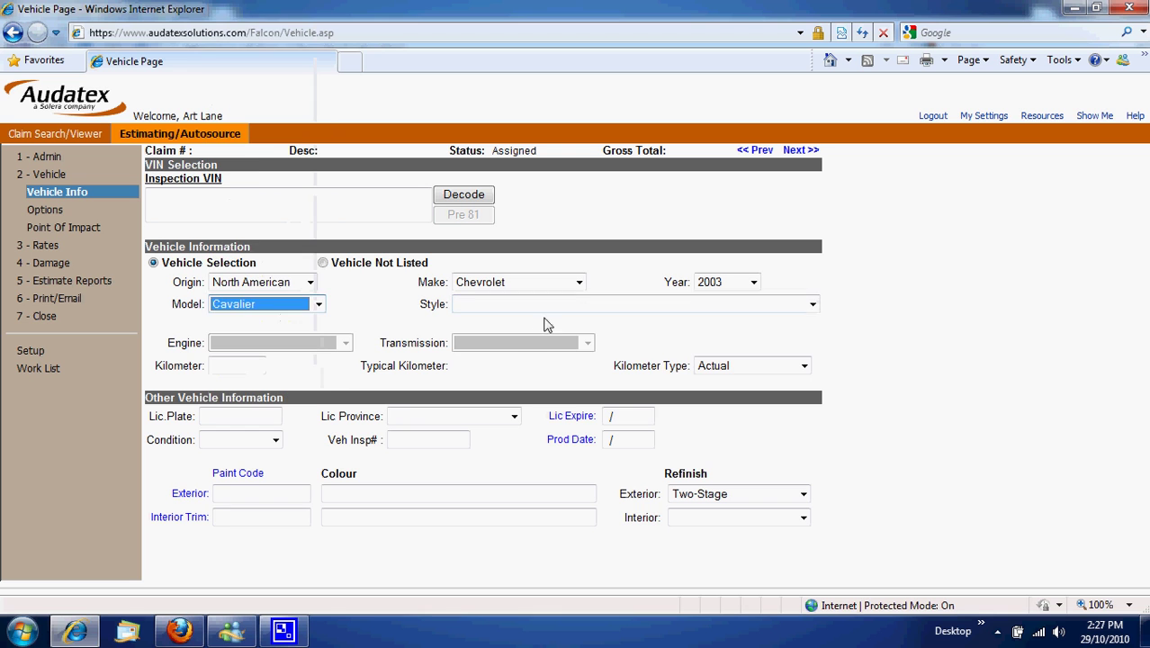
pyautogui.click(544, 306)
pyautogui.click(468, 334)
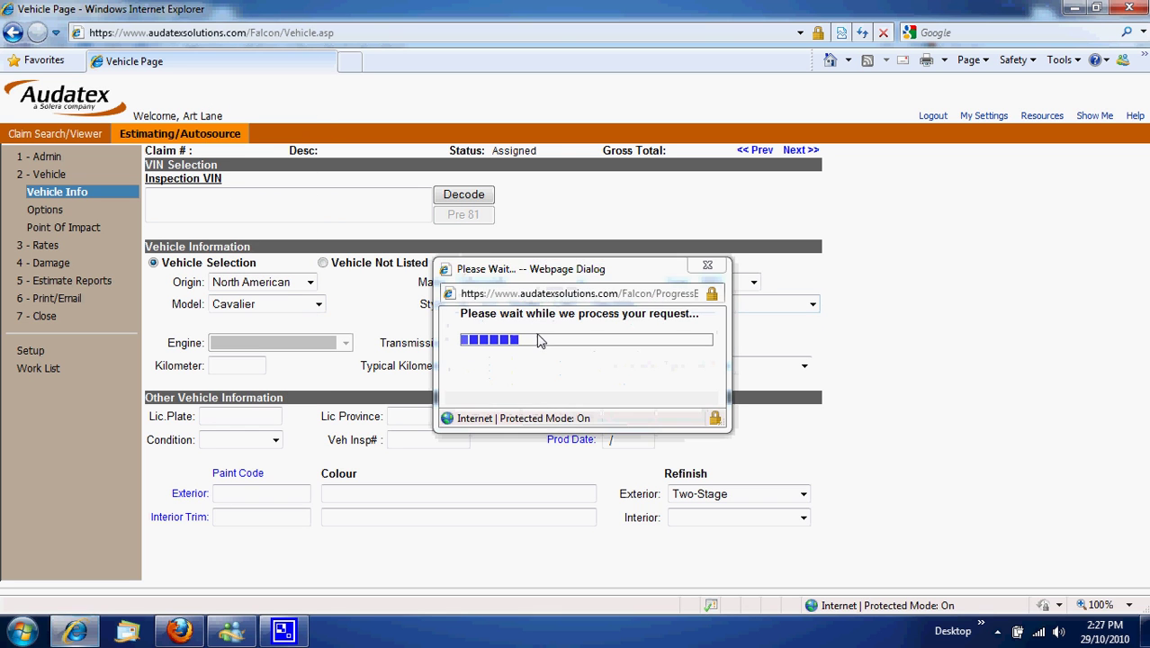
pyautogui.click(469, 344)
pyautogui.click(549, 357)
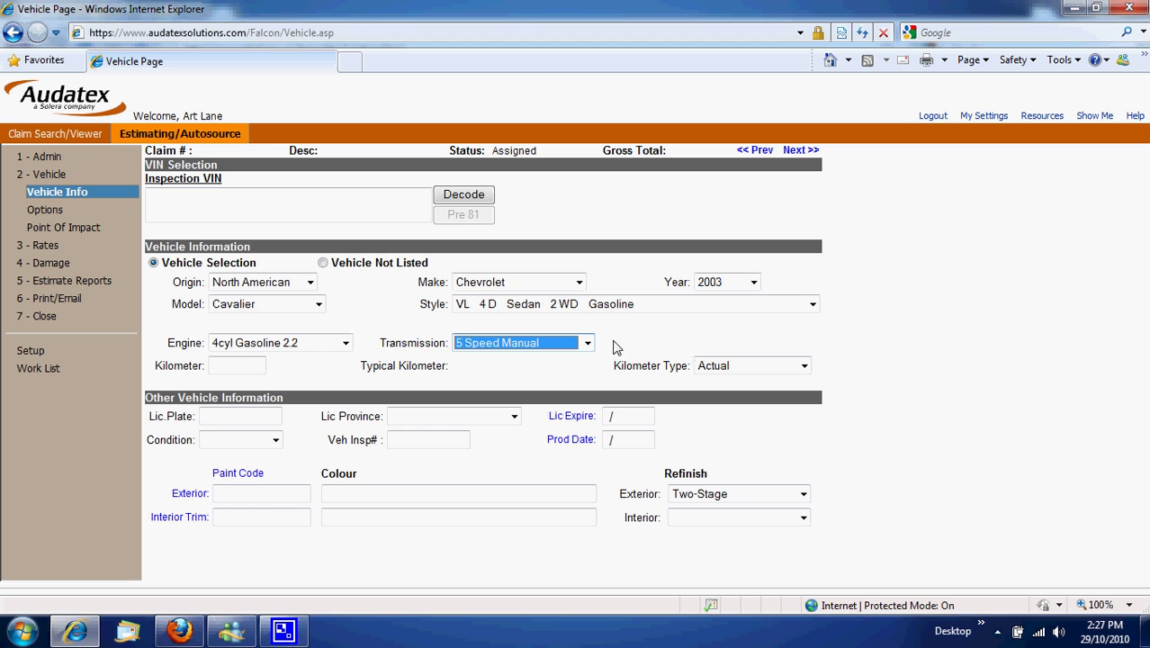
# Tick Rear Mud Guards and Front Mud Guards in the Cavalier's Options list.
pyautogui.click(45, 209)
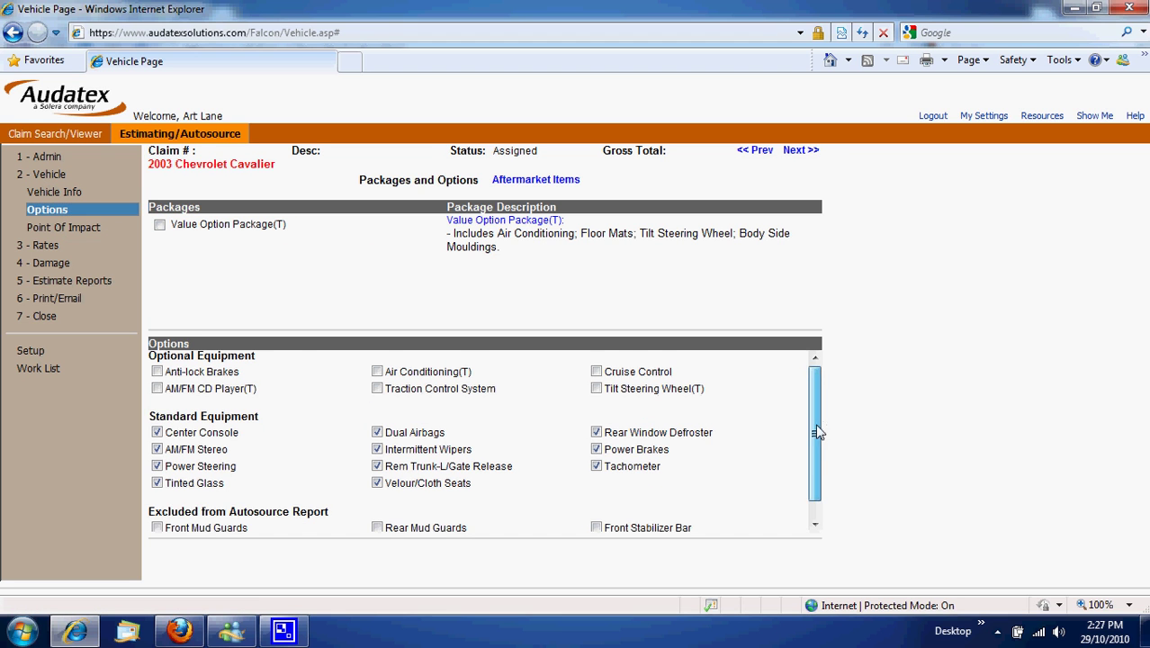
pyautogui.scroll(-1, 815, 432)
pyautogui.click(377, 507)
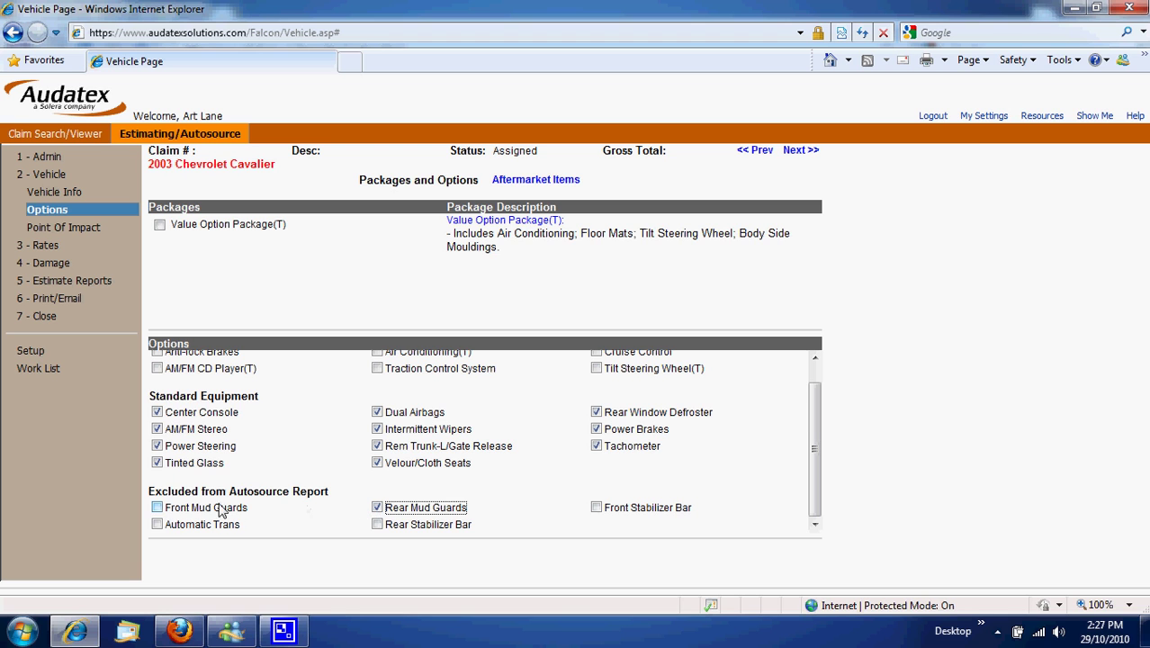
pyautogui.click(157, 508)
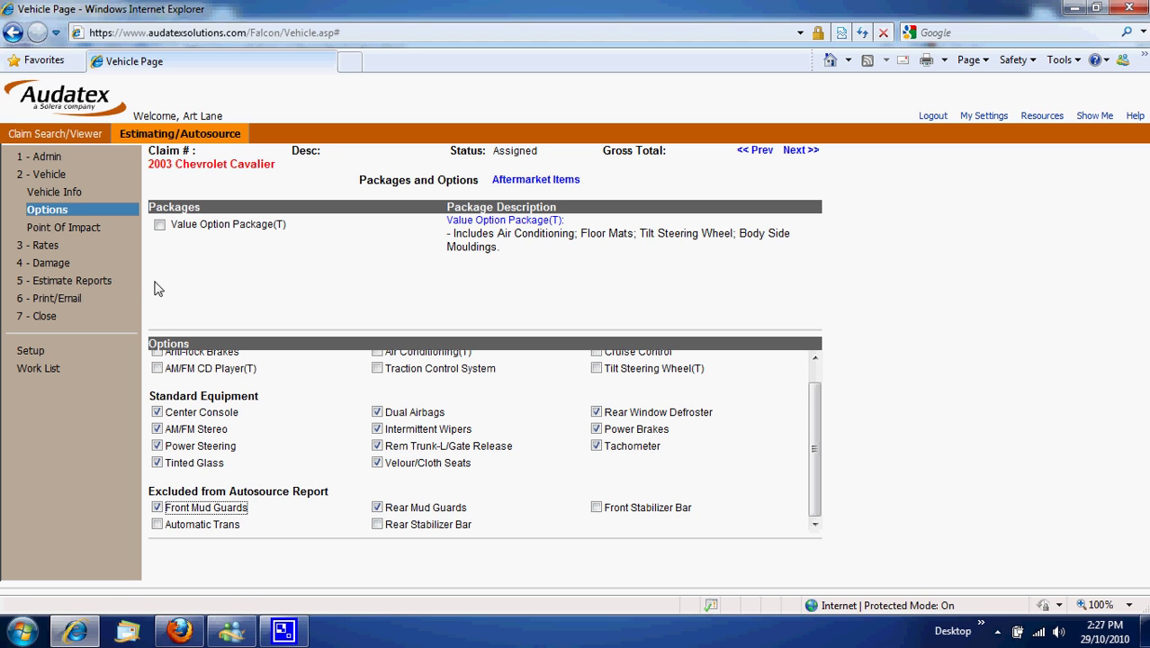
pyautogui.click(41, 265)
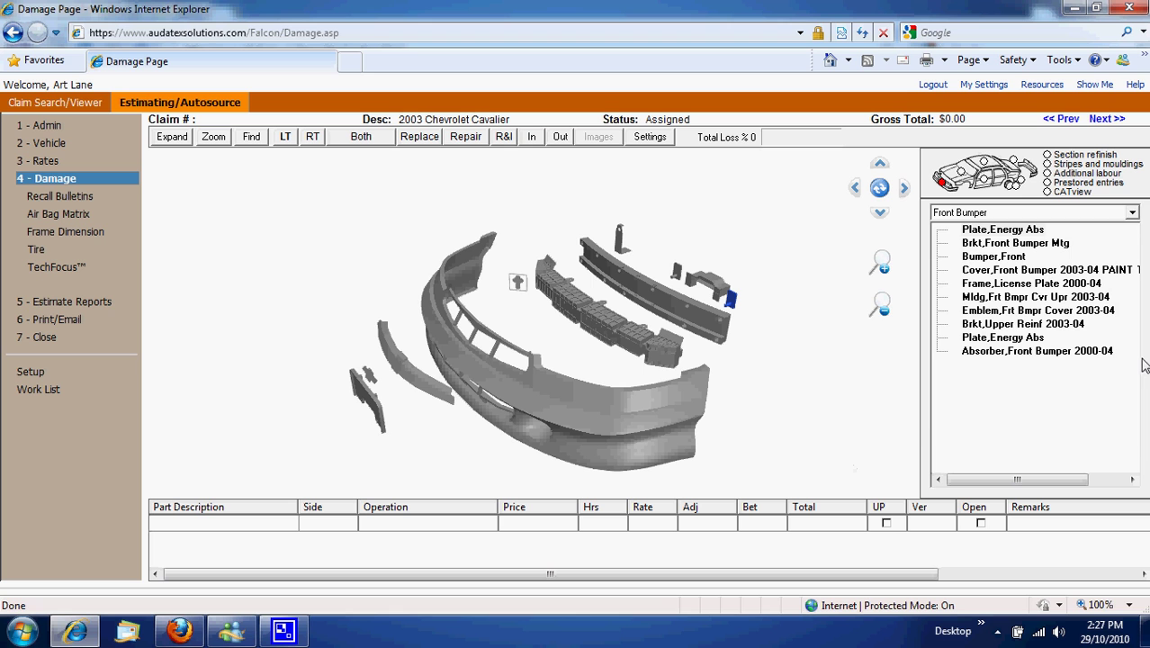
# Keep the Front Bumper part group and select the bumper cover in the 3D view.
pyautogui.click(1132, 212)
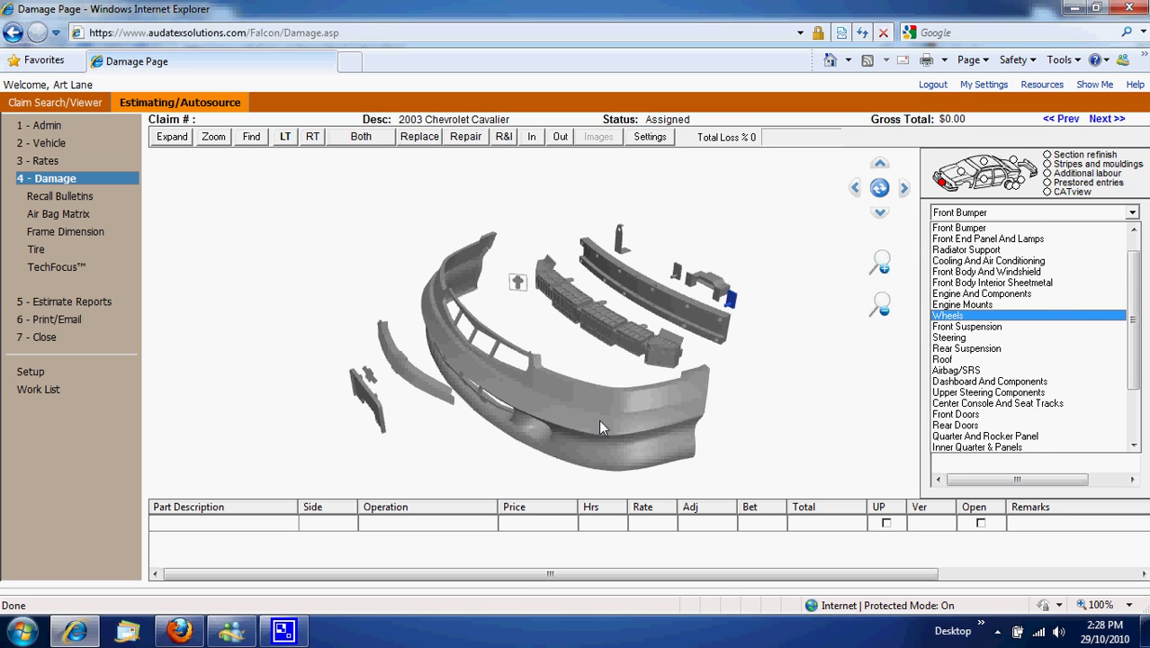
pyautogui.click(624, 420)
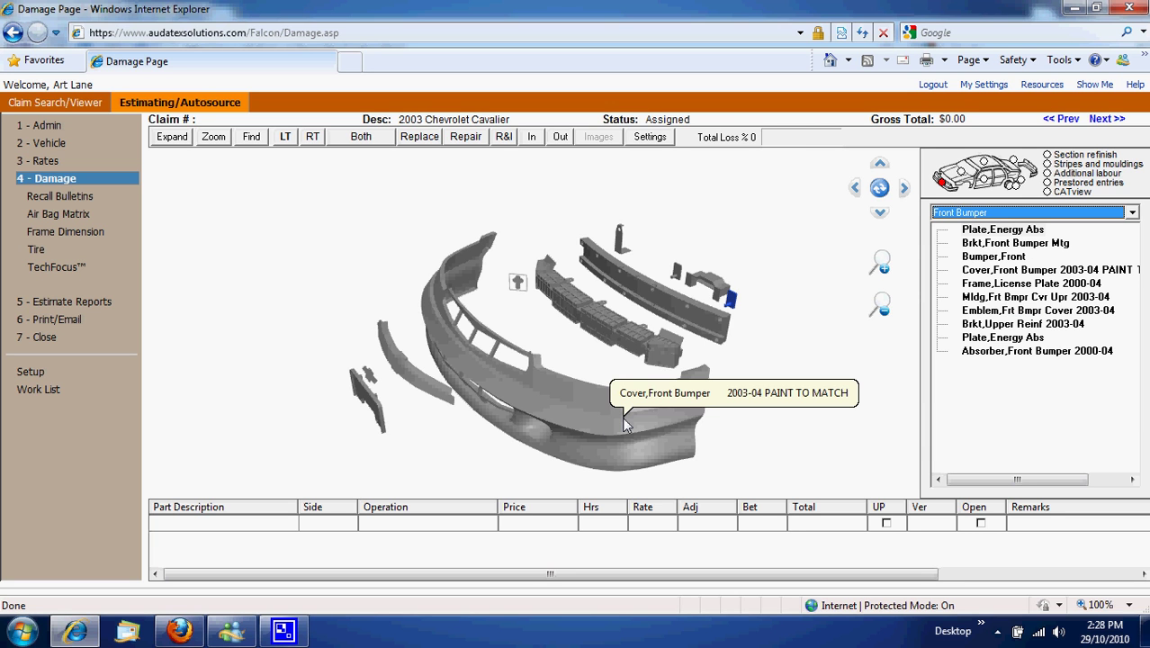
pyautogui.click(571, 407)
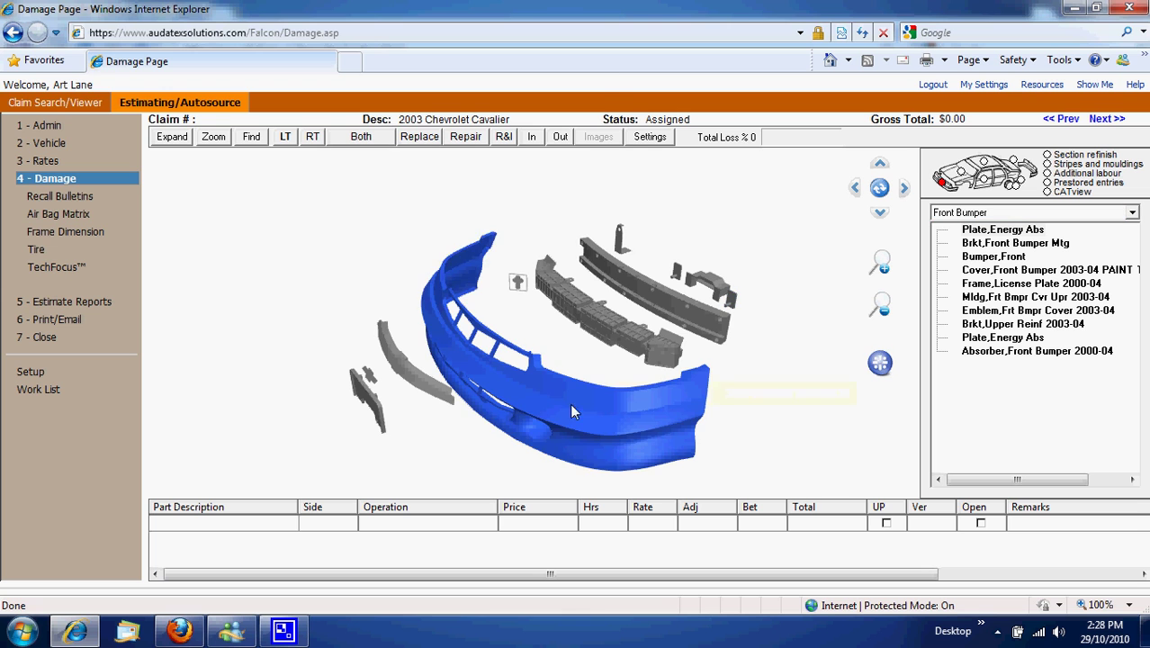
# Mark the front bumper cover for Replace OEM and Refinish, totaling $809.31.
pyautogui.click(240, 249)
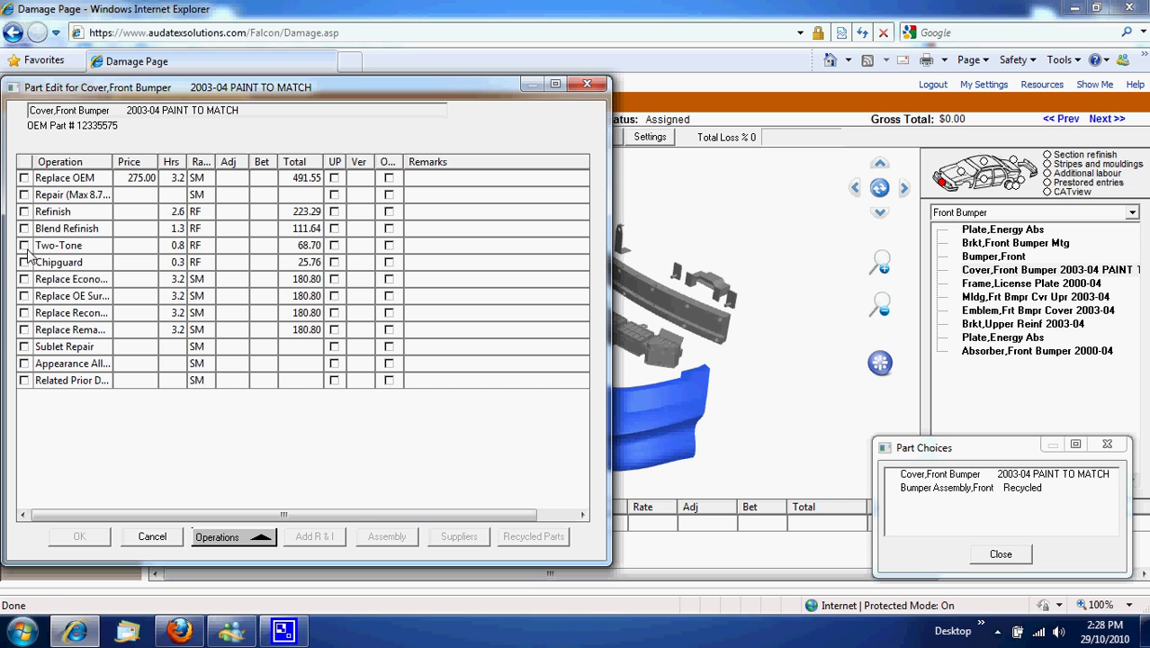
pyautogui.click(24, 179)
pyautogui.click(79, 536)
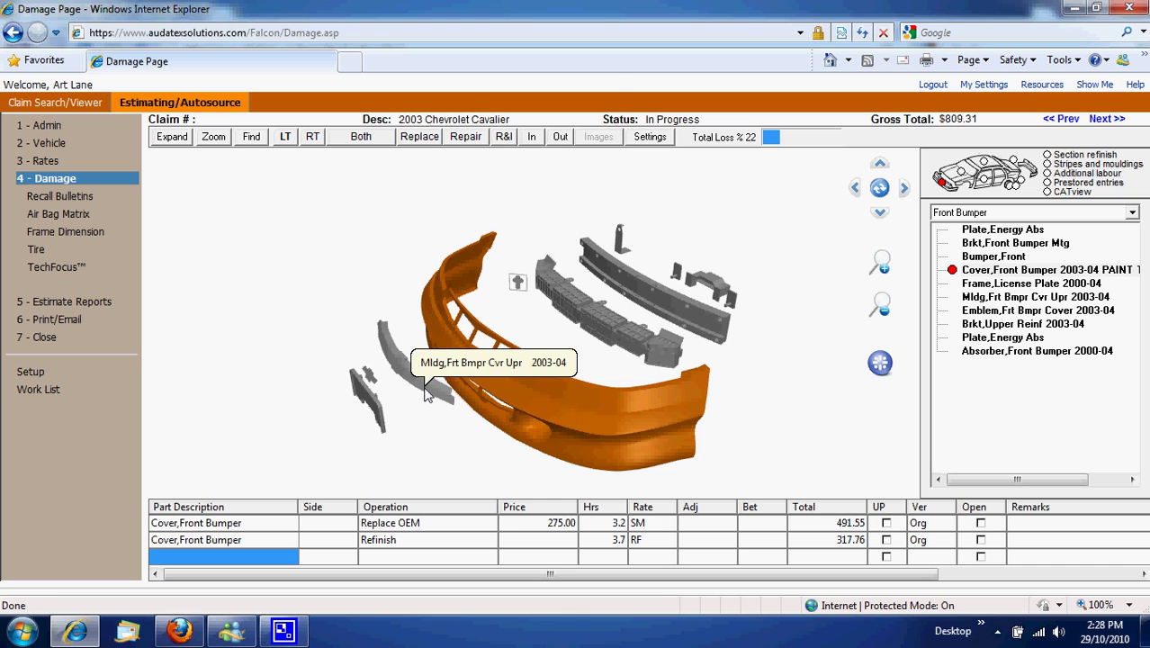
# Add R&I for the upper bumper molding, license plate frame and bumper cover emblem.
pyautogui.click(427, 396)
pyautogui.click(427, 396)
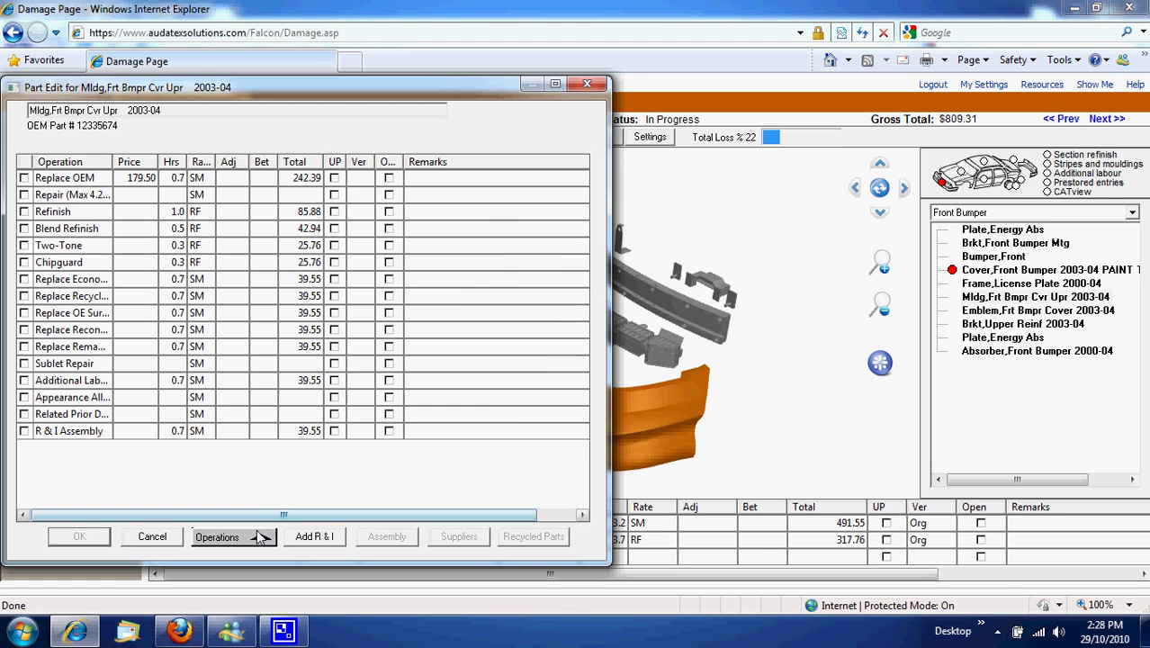
pyautogui.click(314, 535)
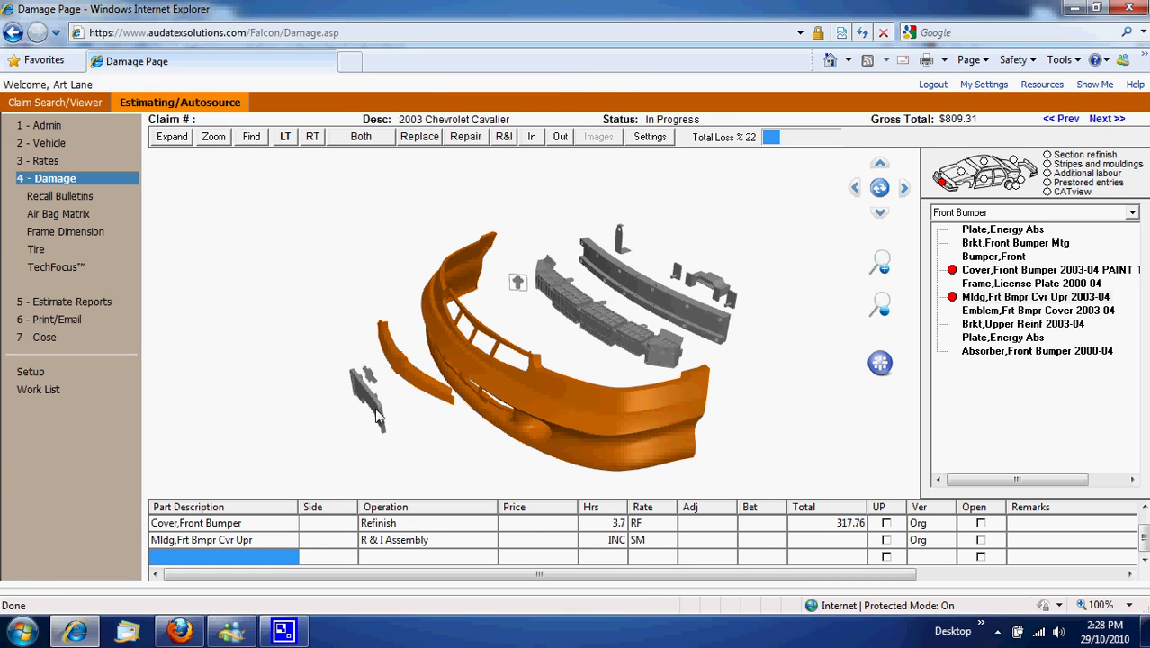
pyautogui.click(378, 415)
pyautogui.click(336, 541)
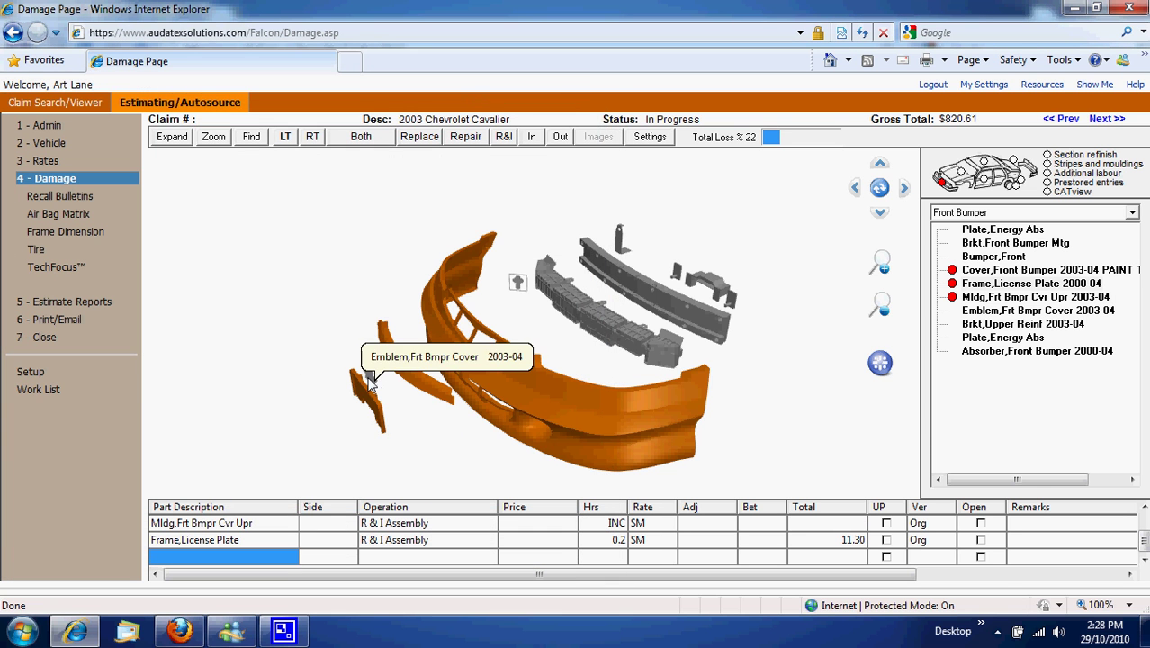
pyautogui.click(369, 385)
pyautogui.click(336, 541)
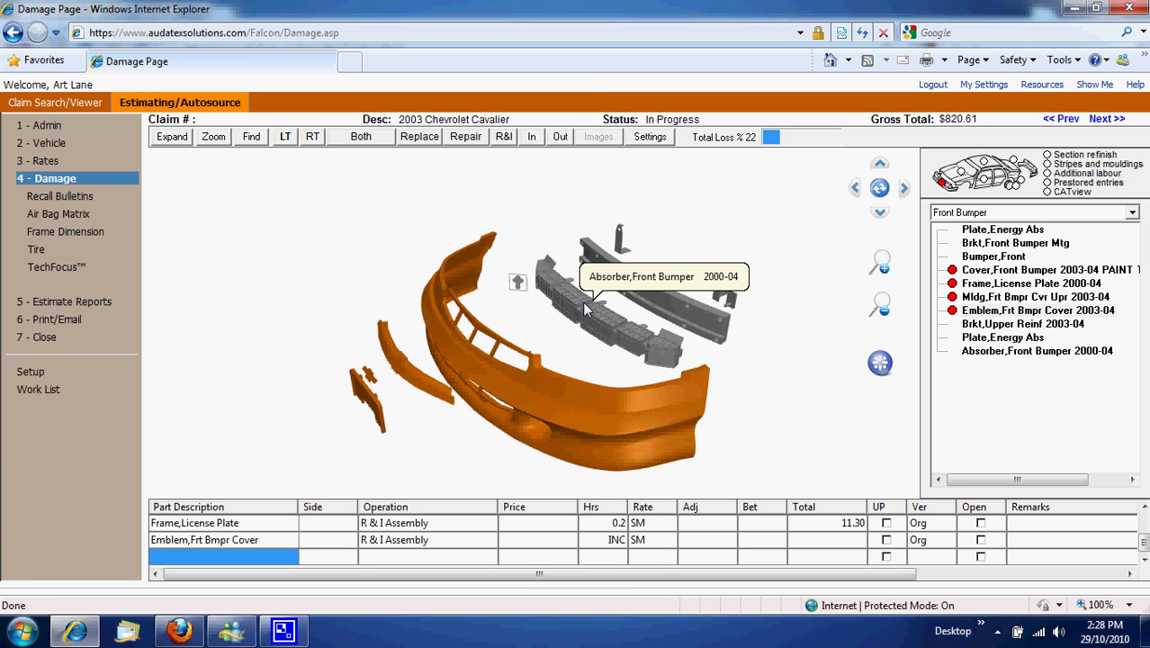
# Replace the front bumper absorber and front bumper bar with OEM parts, totaling $1,148.02.
pyautogui.click(585, 309)
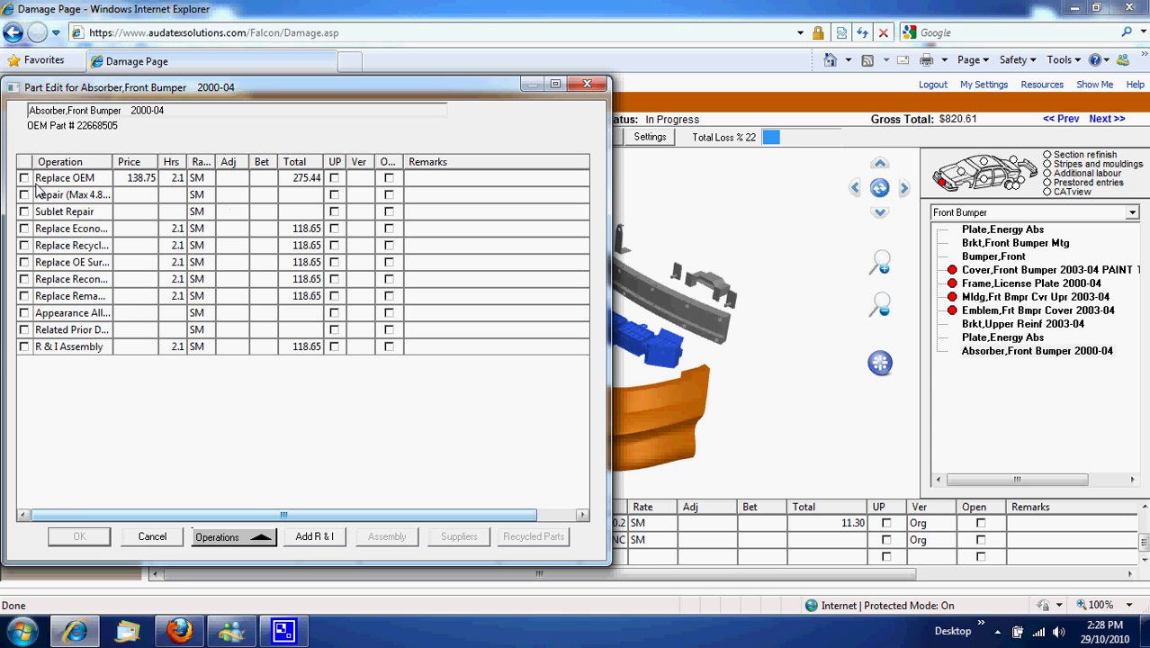
pyautogui.click(23, 178)
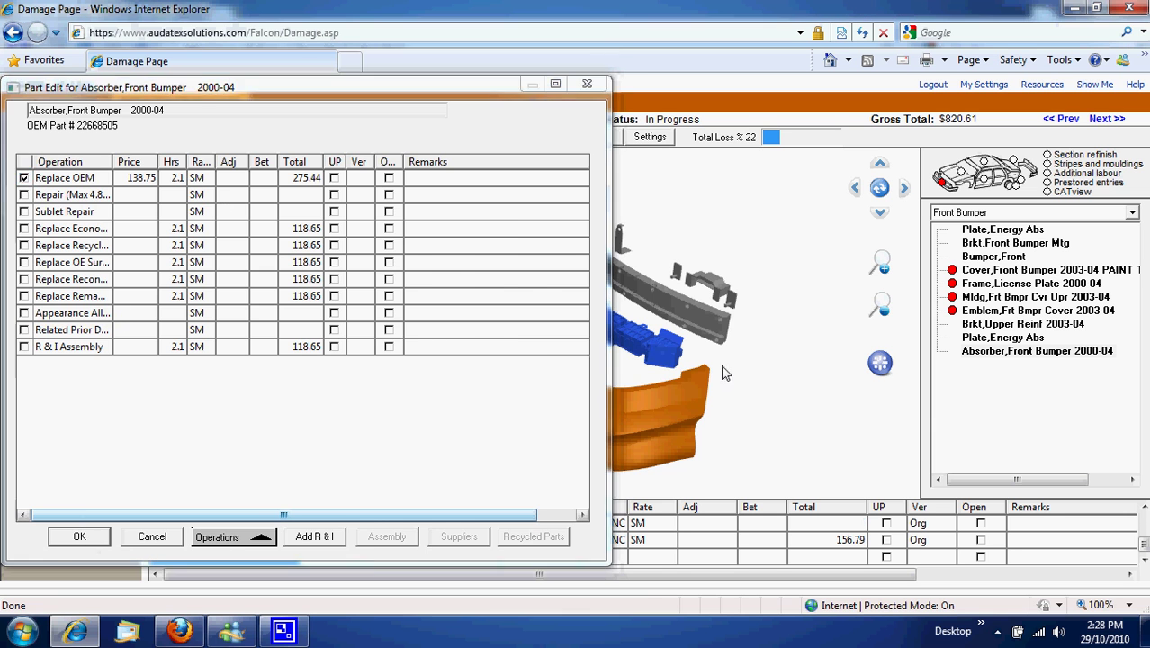
pyautogui.click(725, 324)
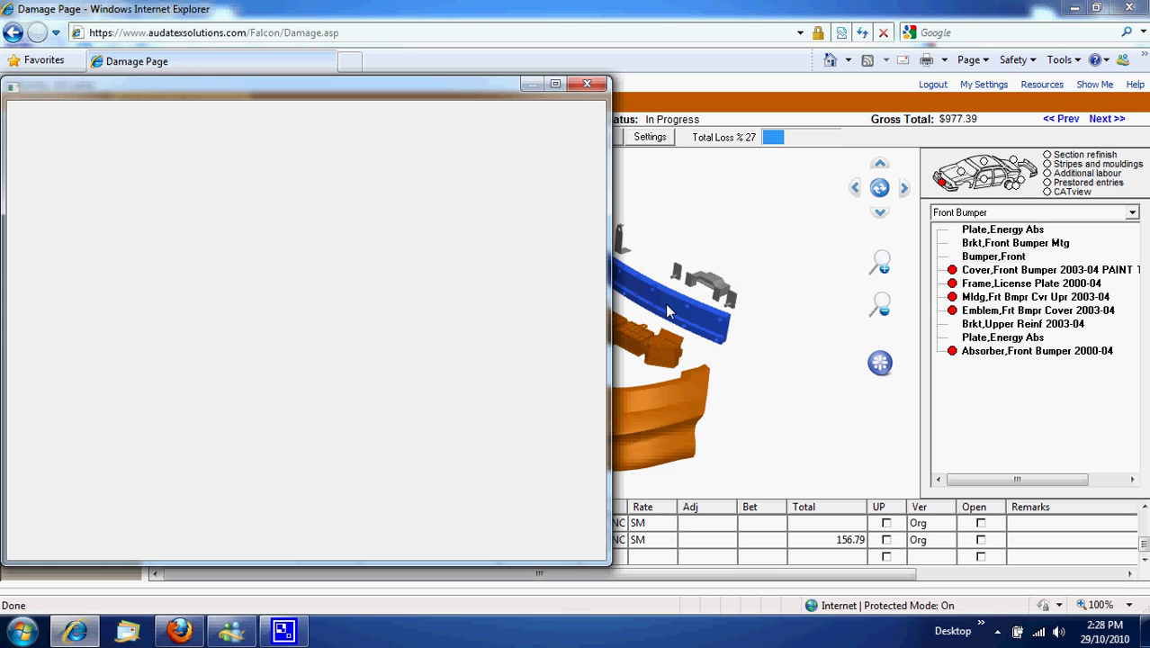
pyautogui.click(24, 179)
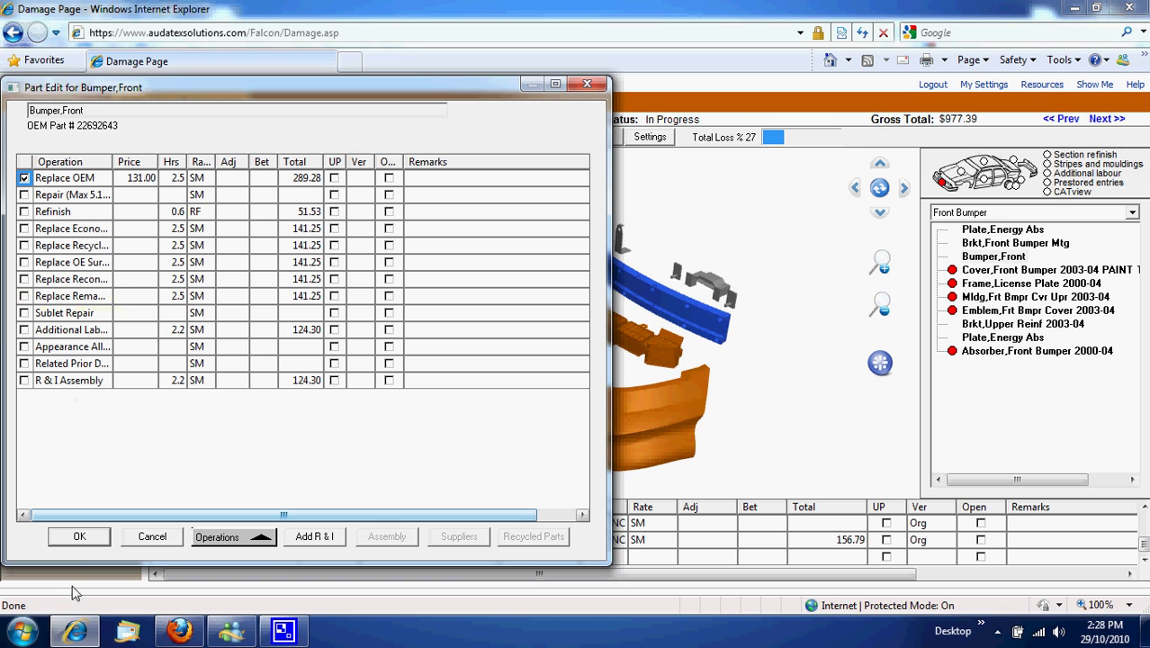
pyautogui.click(79, 537)
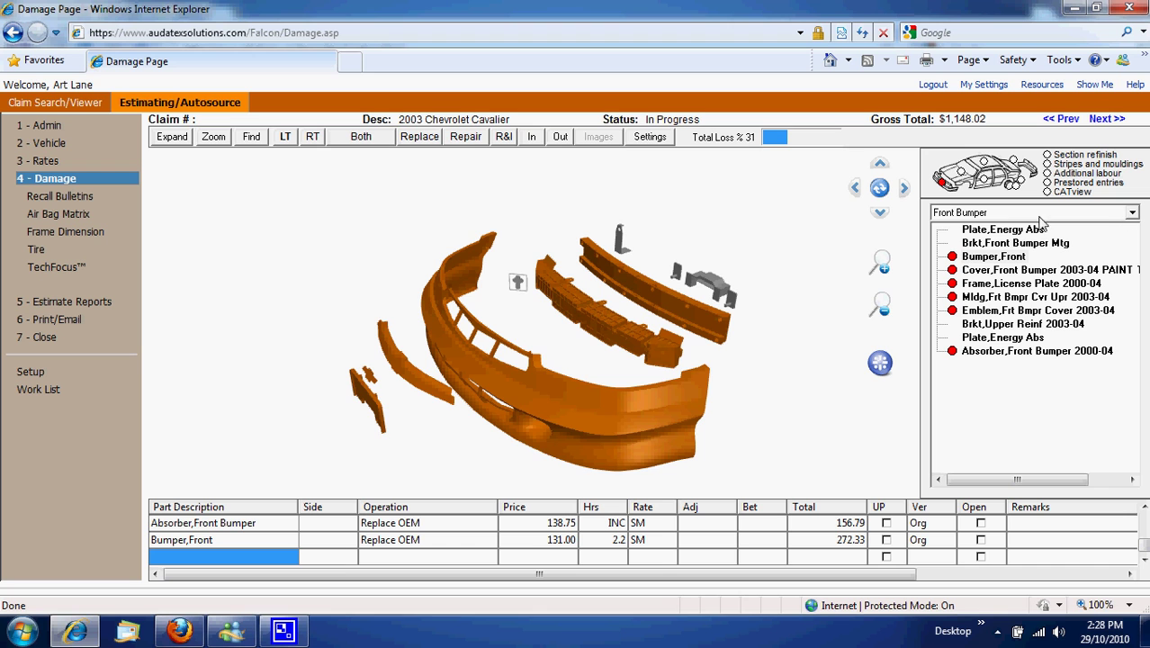
# In Front End Panel And Lamps, replace the left halogen headlamp with an OEM part, accepting the cost.
pyautogui.click(1131, 216)
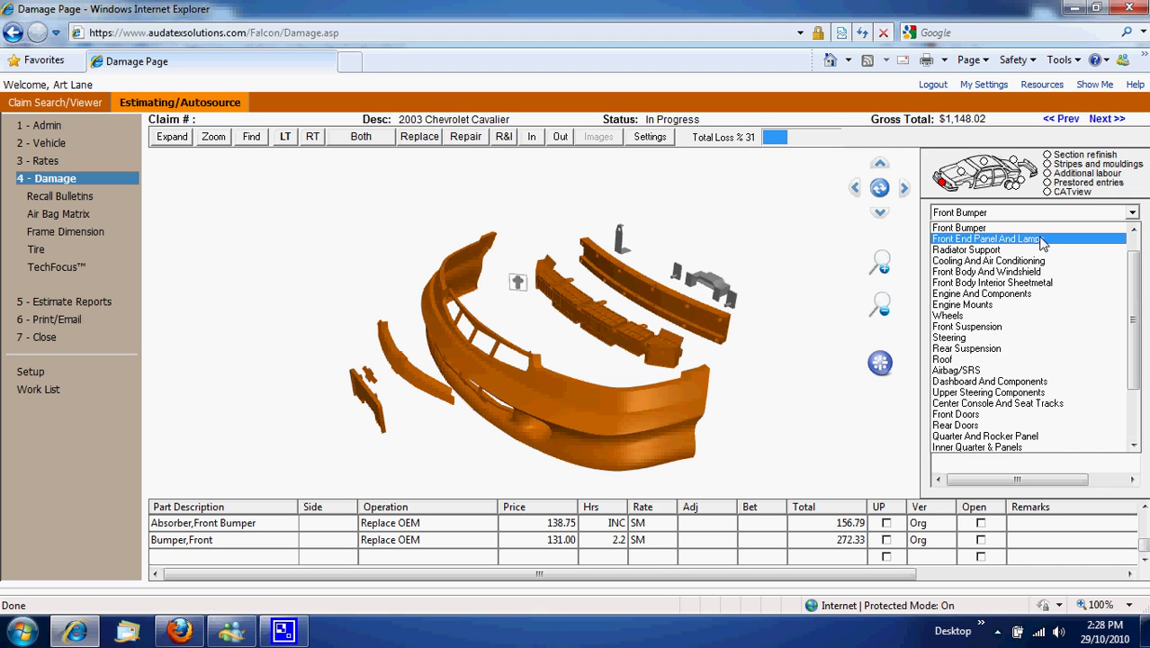
pyautogui.click(1047, 238)
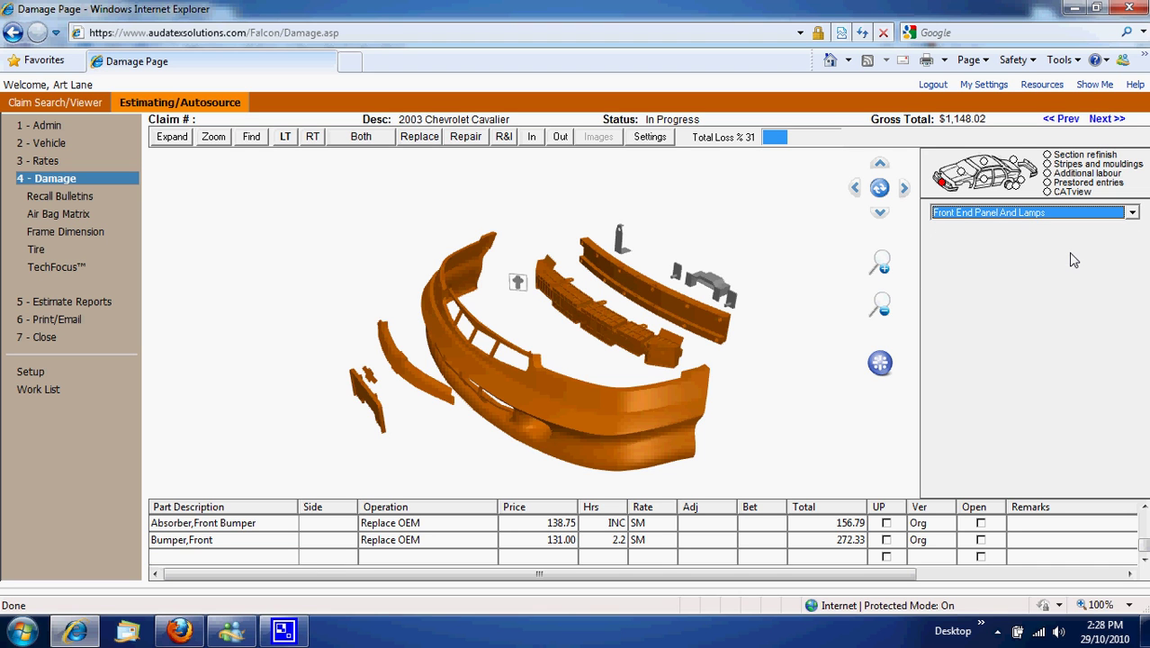
pyautogui.click(436, 295)
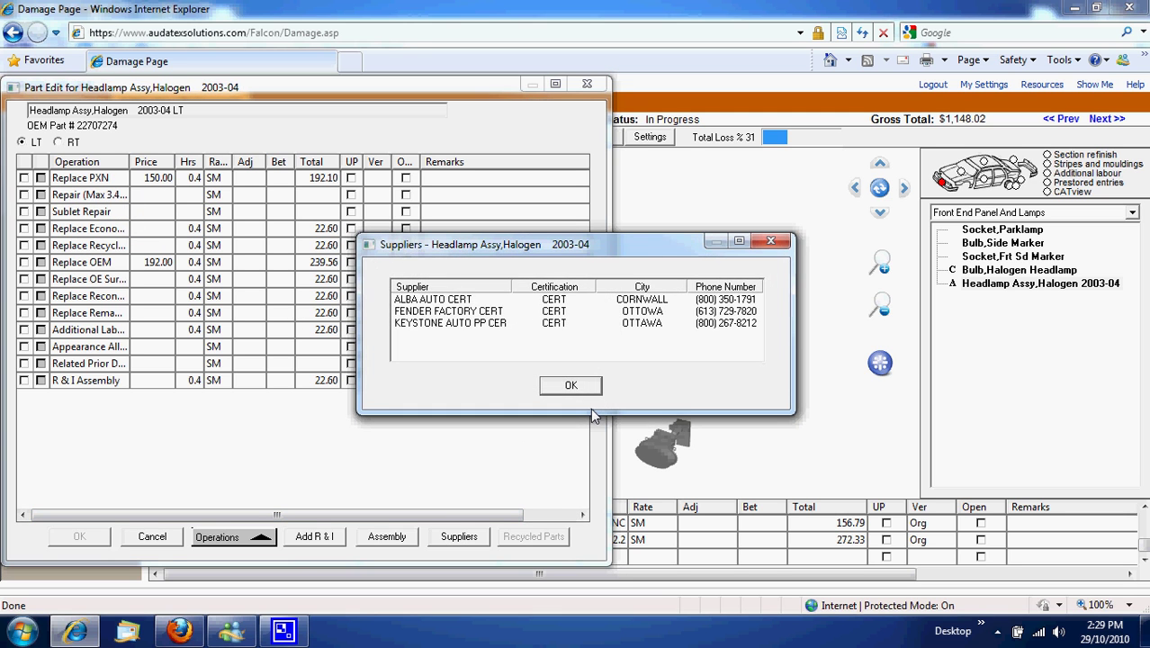
pyautogui.click(583, 386)
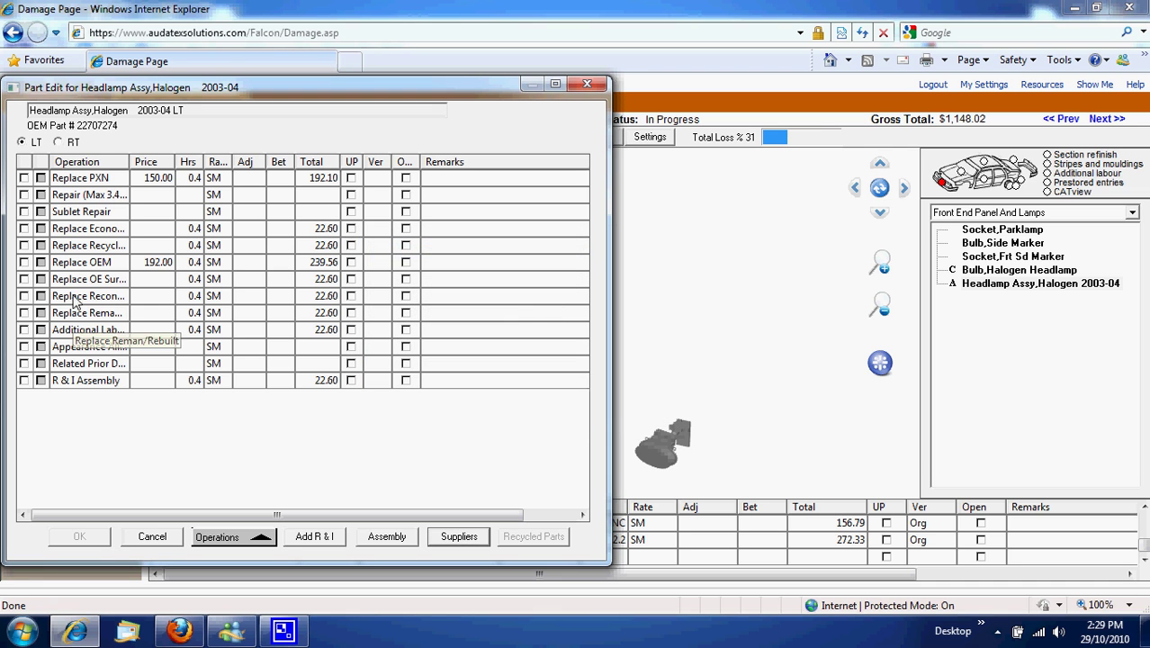
pyautogui.click(24, 262)
pyautogui.click(79, 537)
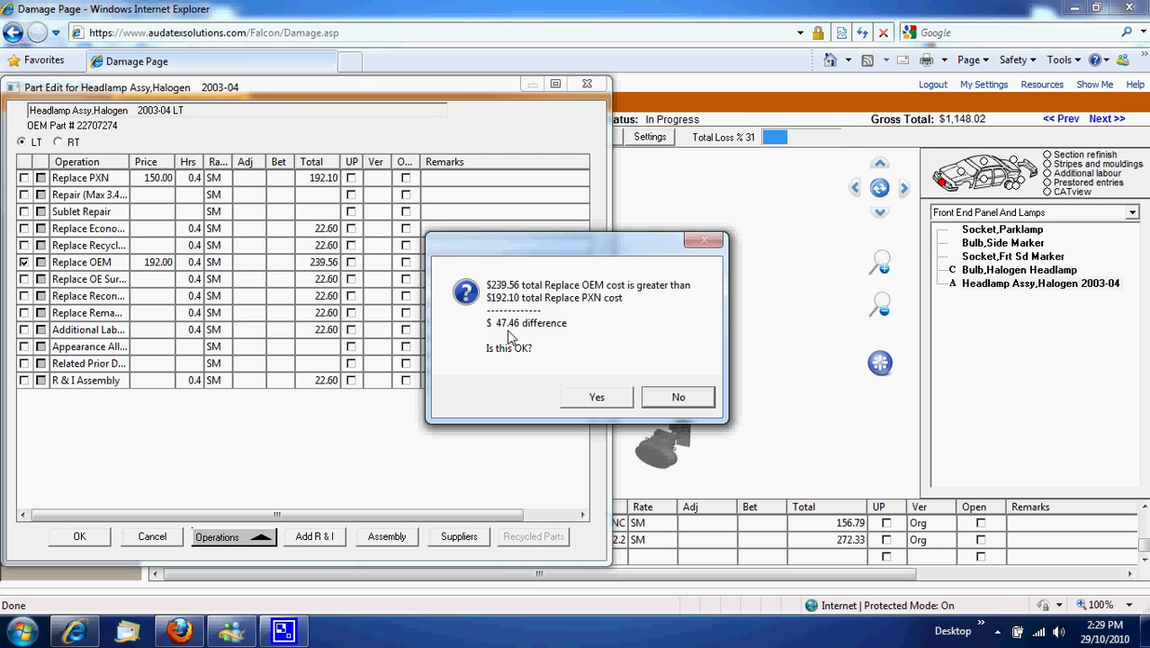
pyautogui.click(571, 405)
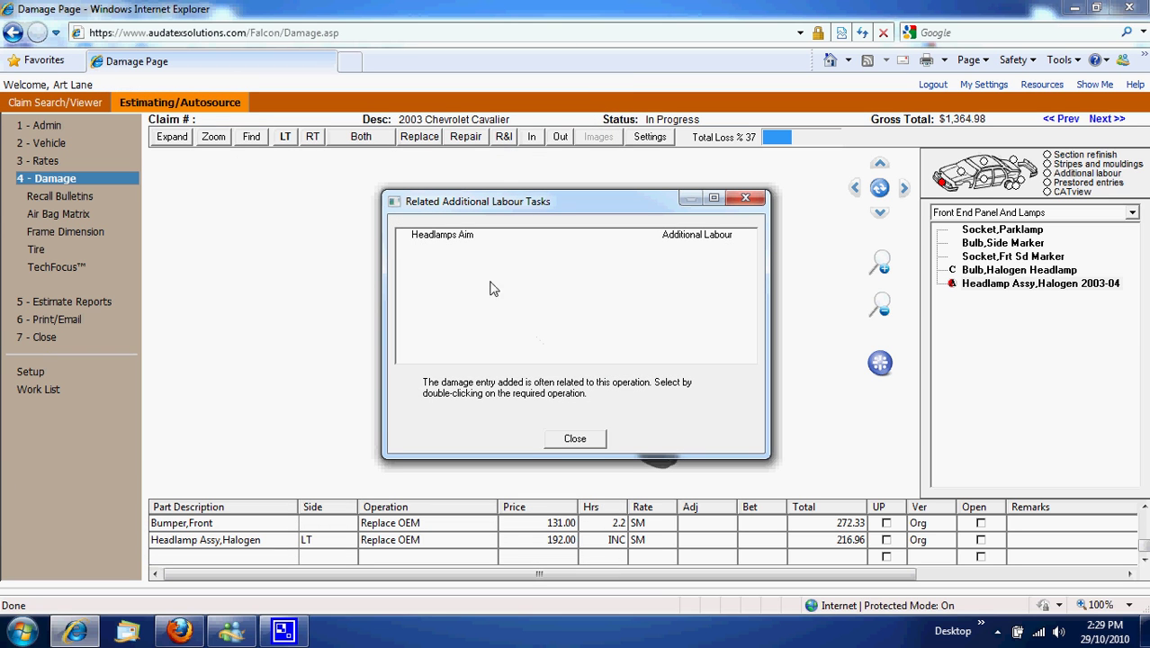
# Add the Headlamps Aim labour task, raising the gross total to $1,387.58.
pyautogui.click(444, 237)
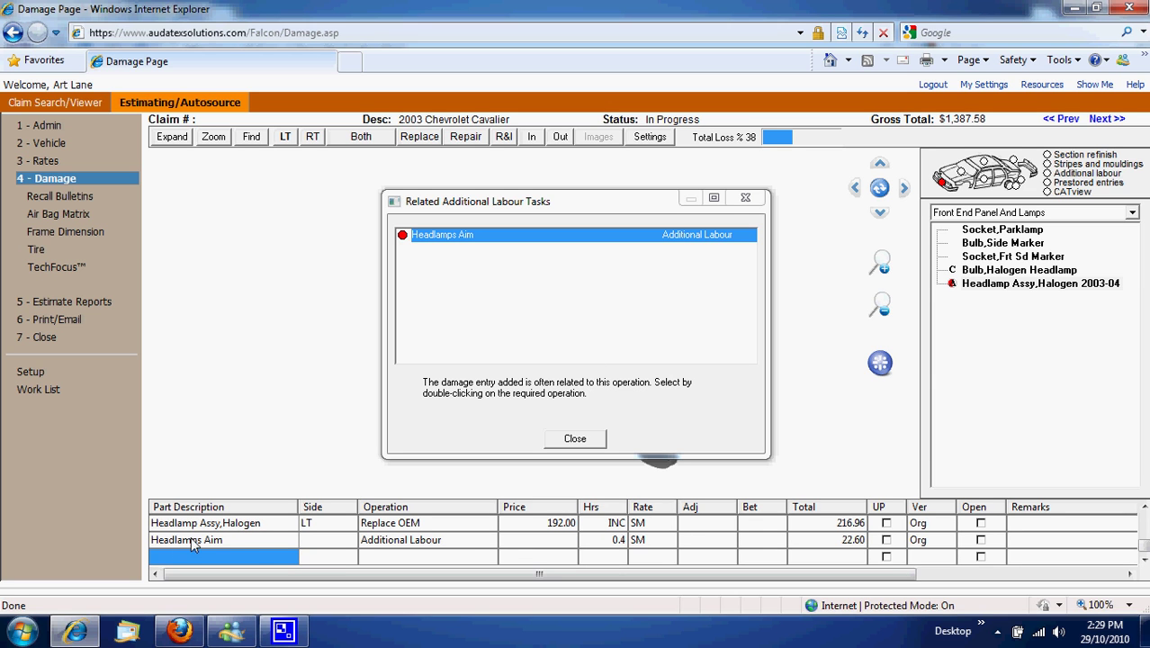
pyautogui.click(585, 440)
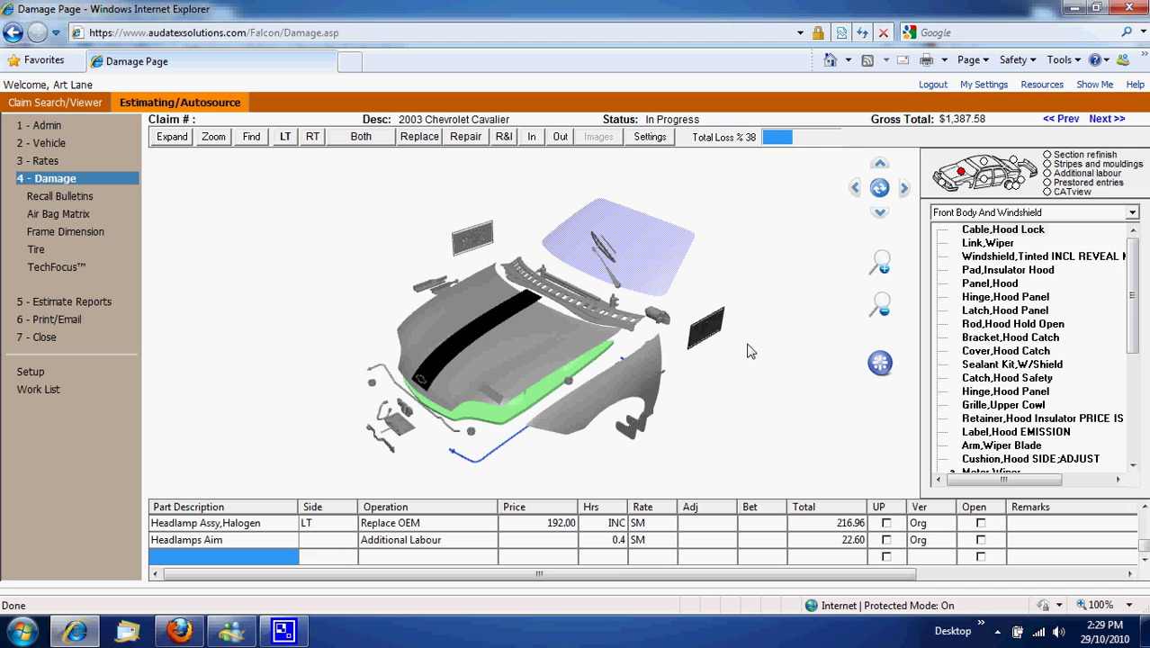
# Add hood replacement with a PXN economy part plus refinish.
pyautogui.click(540, 350)
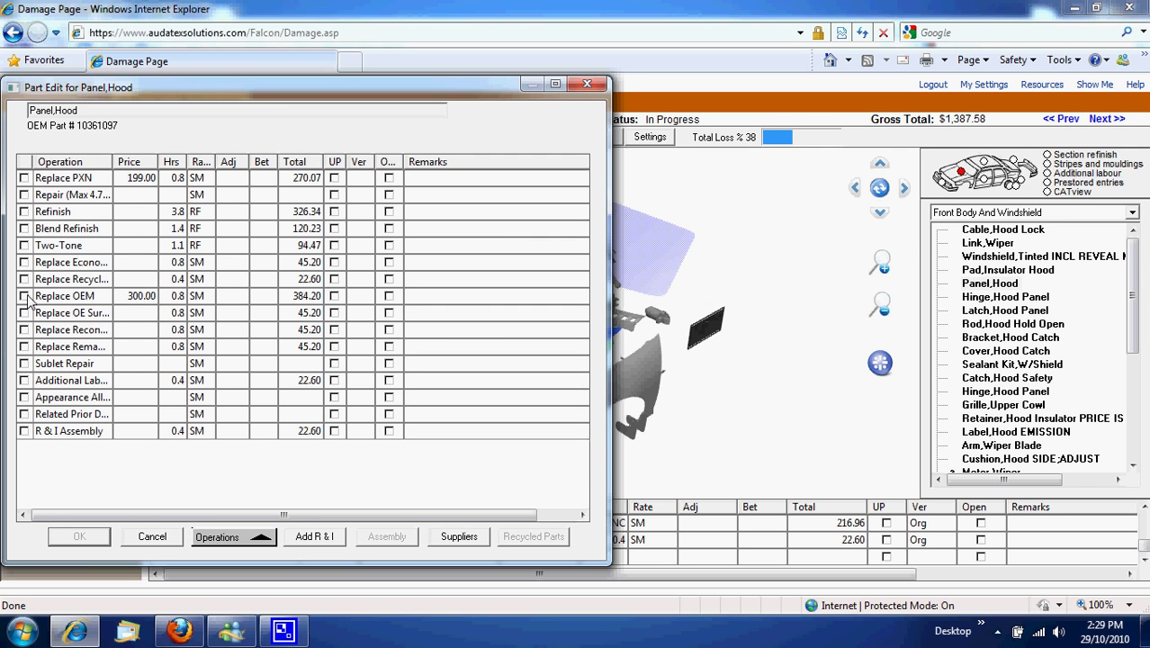
pyautogui.click(25, 178)
pyautogui.click(24, 212)
pyautogui.click(79, 537)
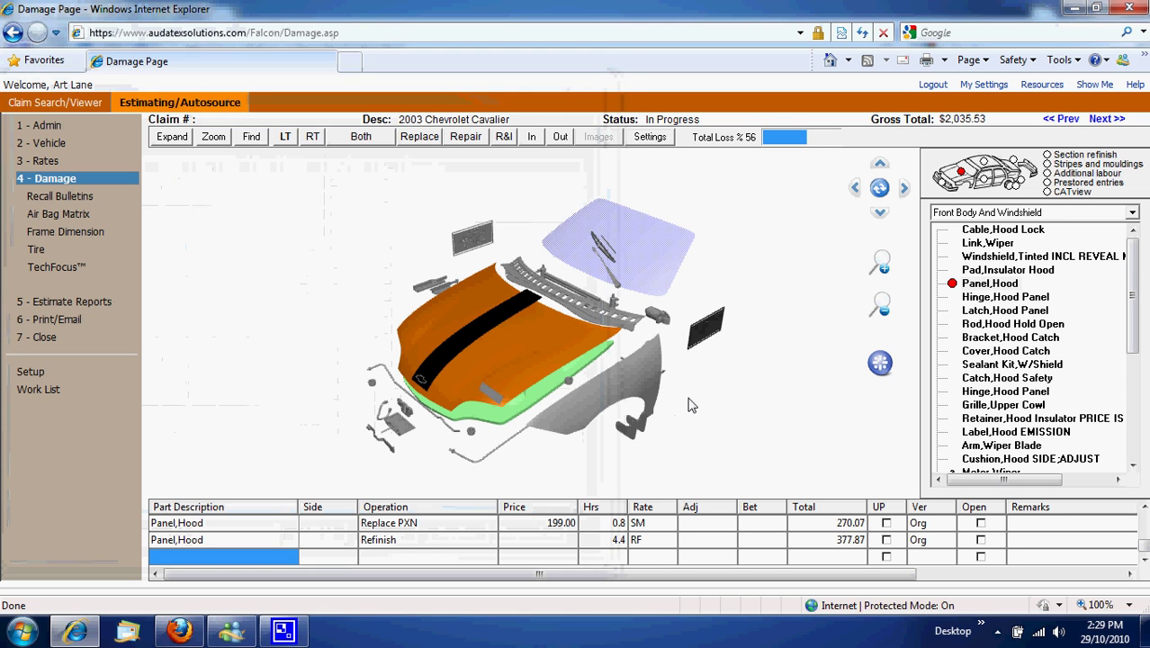
# Add repair and refinish for the left front fender, bringing the total to $2,289.55.
pyautogui.doubleClick(615, 397)
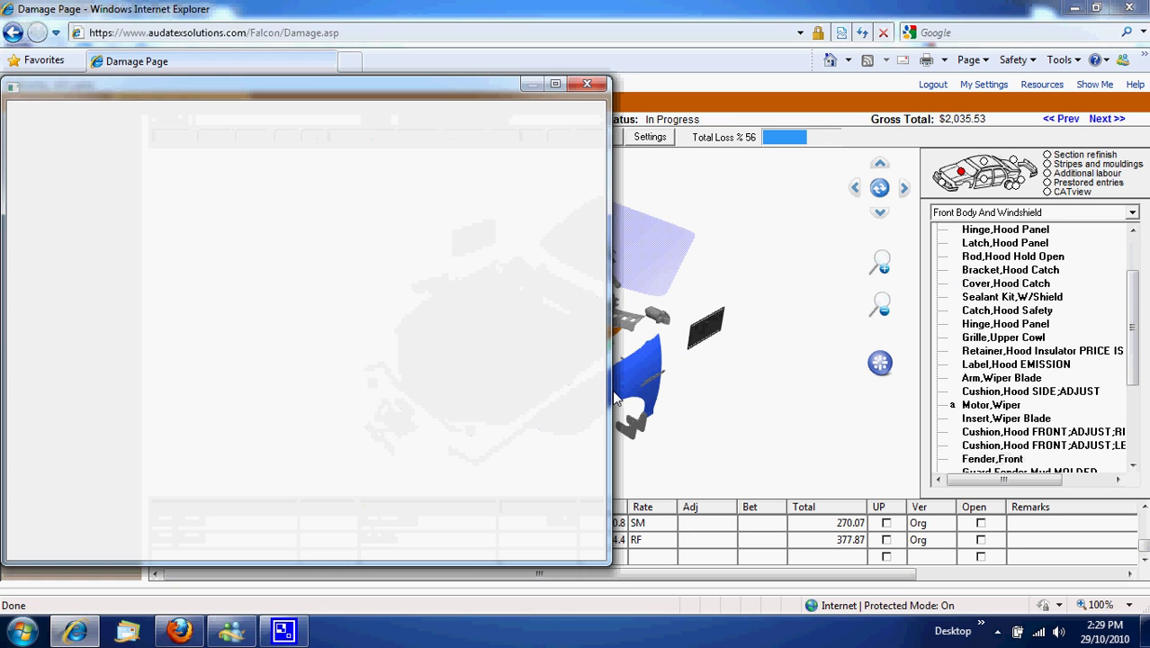
pyautogui.click(25, 195)
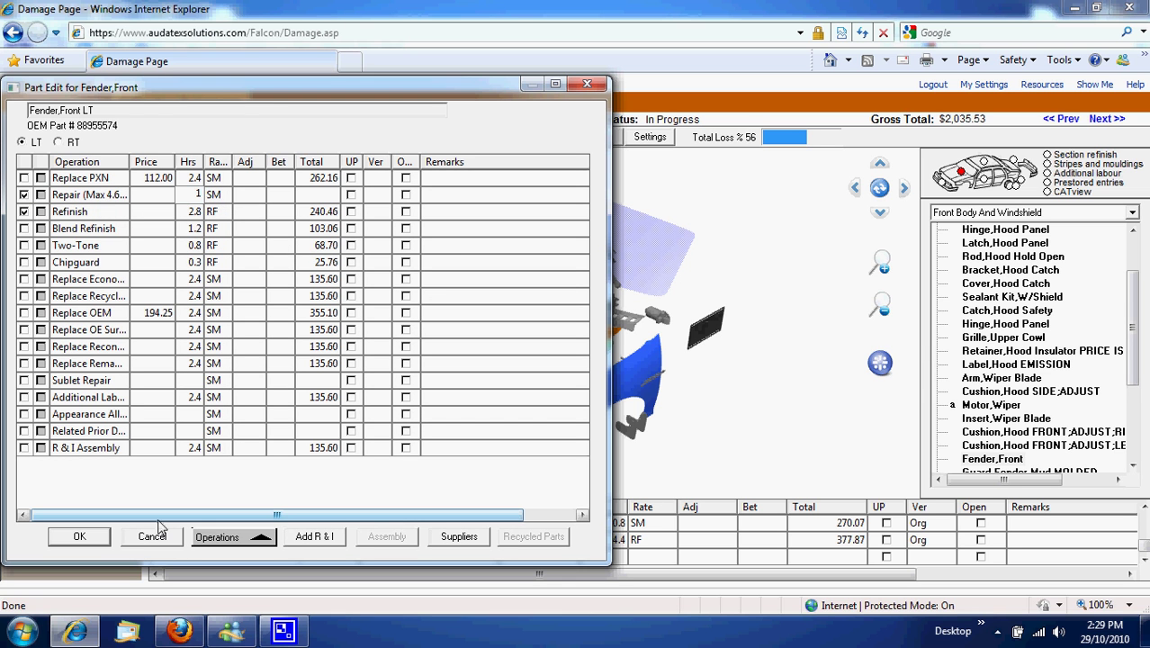
pyautogui.click(80, 537)
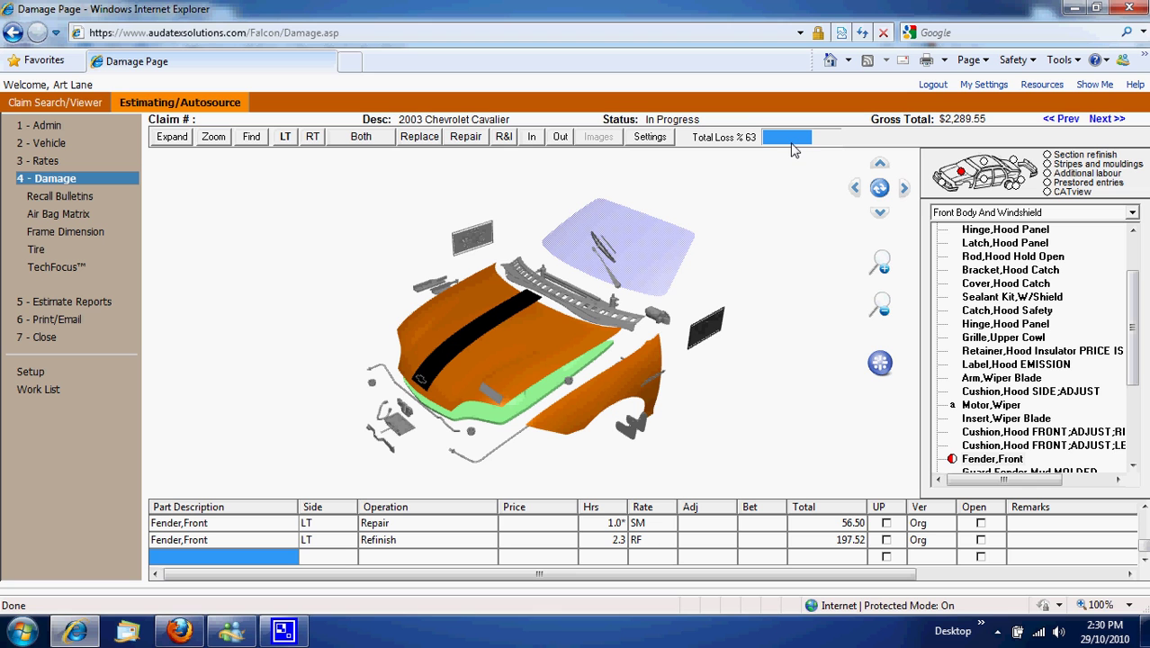
pyautogui.click(93, 232)
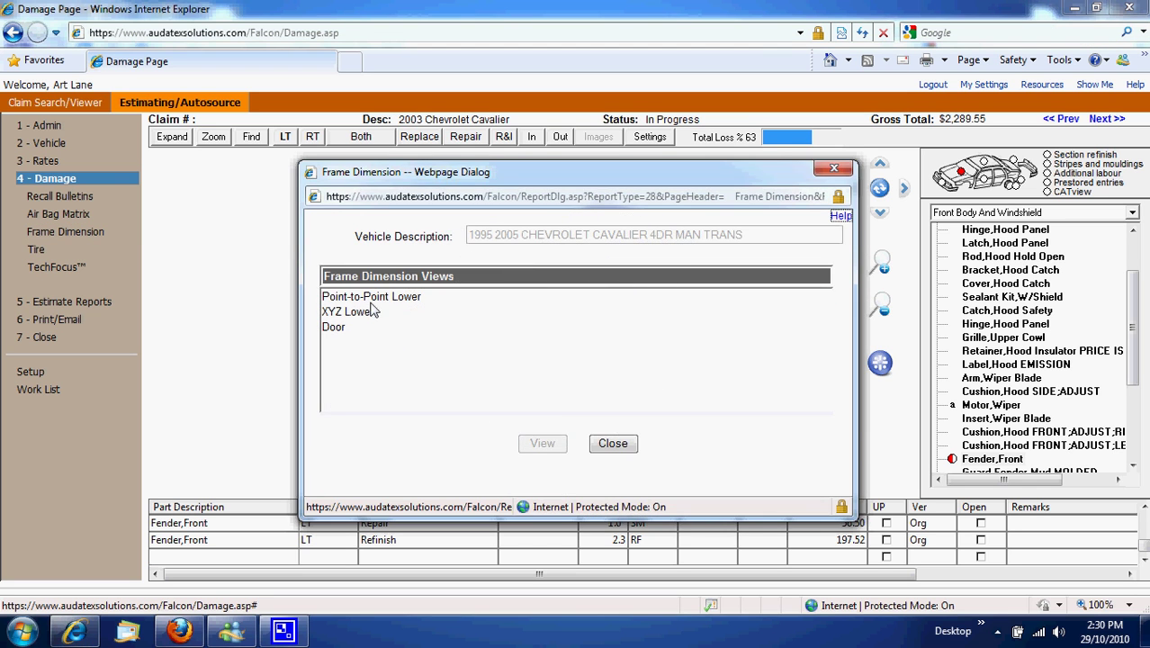
pyautogui.click(369, 300)
pyautogui.click(529, 445)
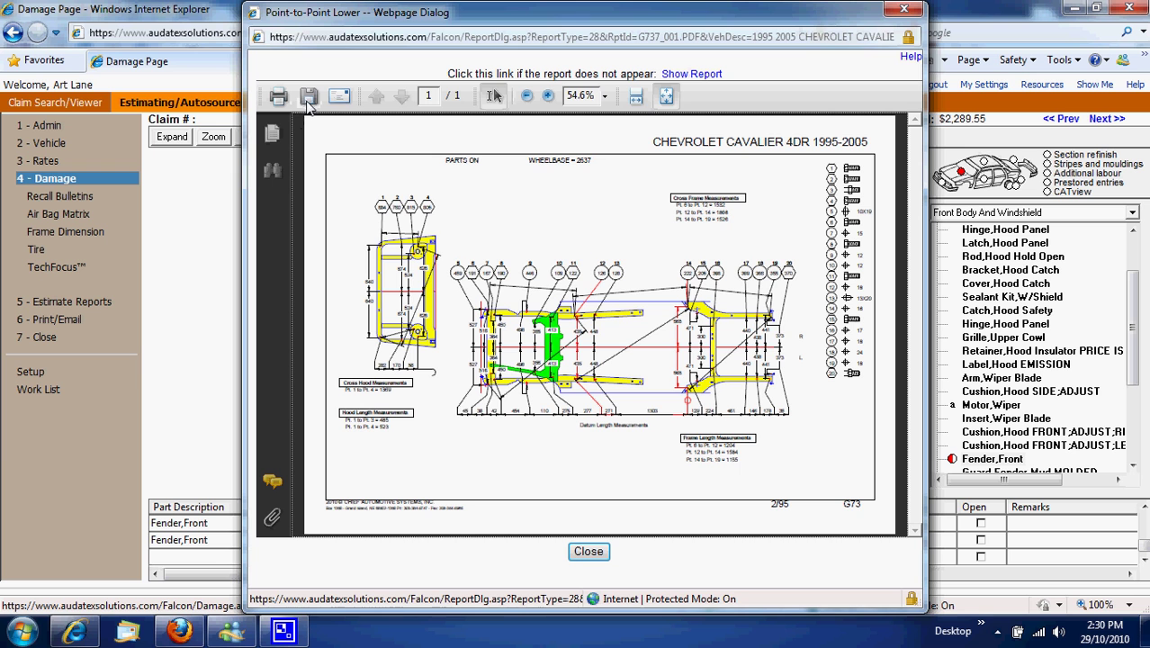
pyautogui.click(589, 551)
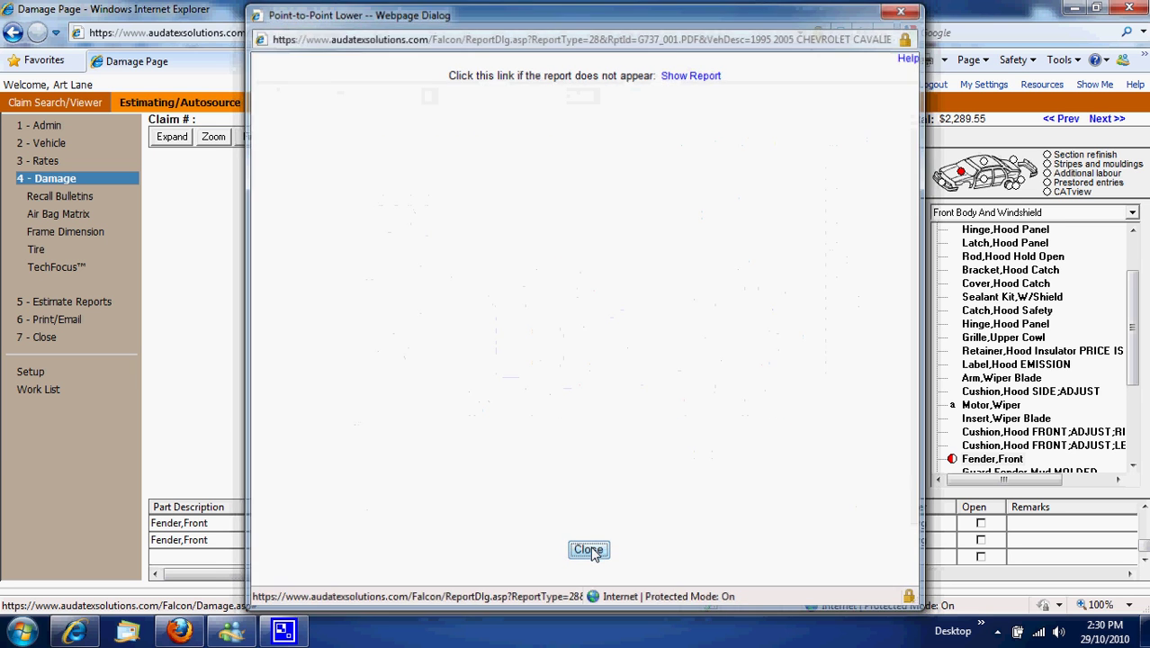
# Close the frame dimension views, review the Original Estimate report, then switch to Parts List.
pyautogui.click(611, 444)
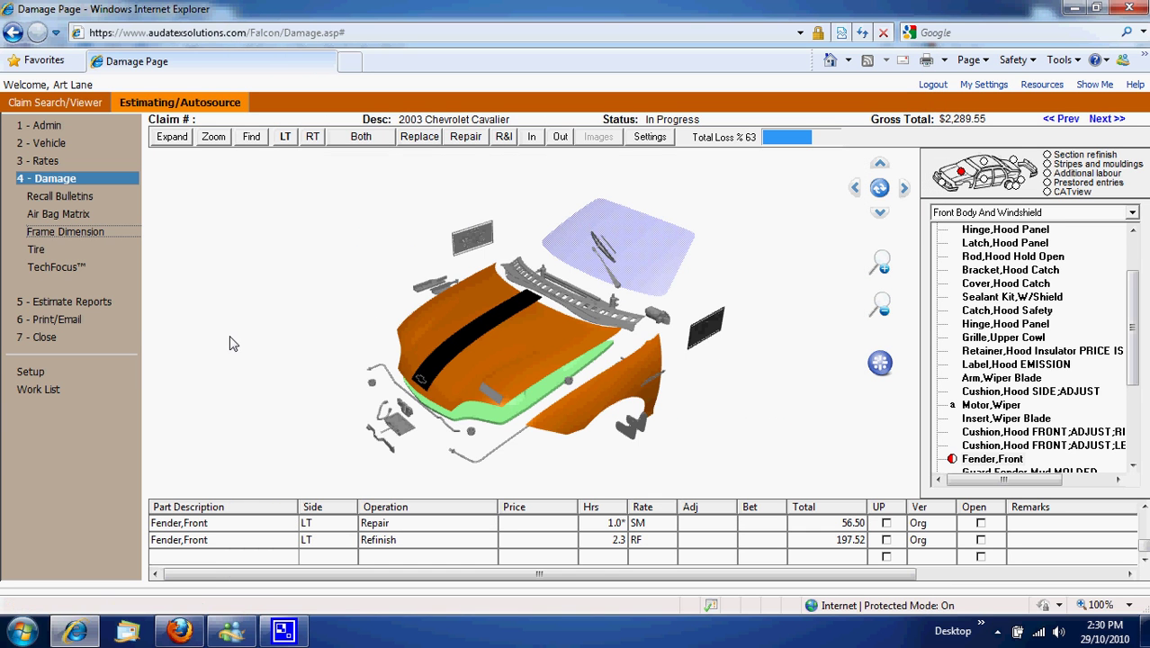
pyautogui.click(85, 300)
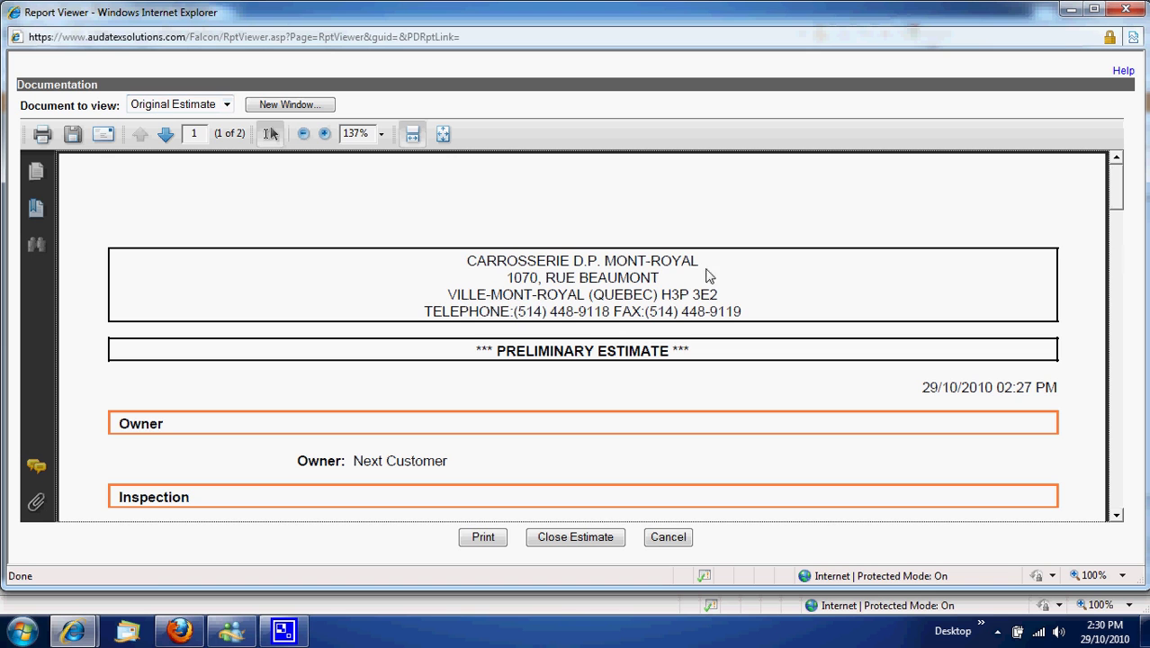
pyautogui.moveTo(1113, 199); pyautogui.dragTo(1116, 412)
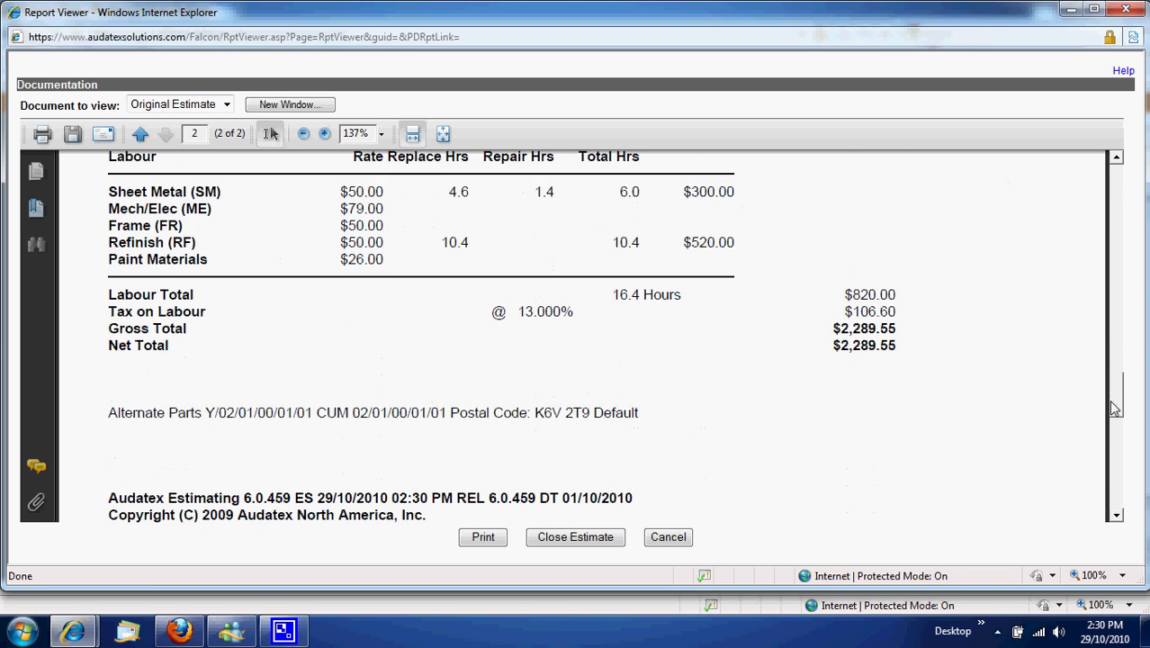
pyautogui.click(180, 104)
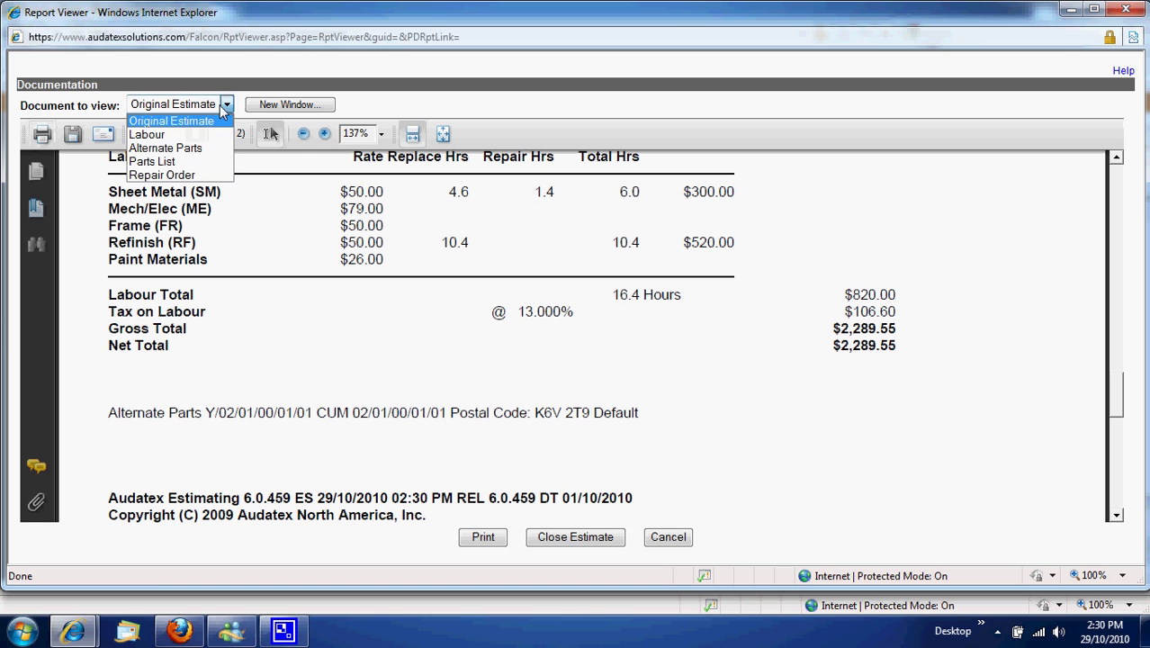
pyautogui.click(157, 160)
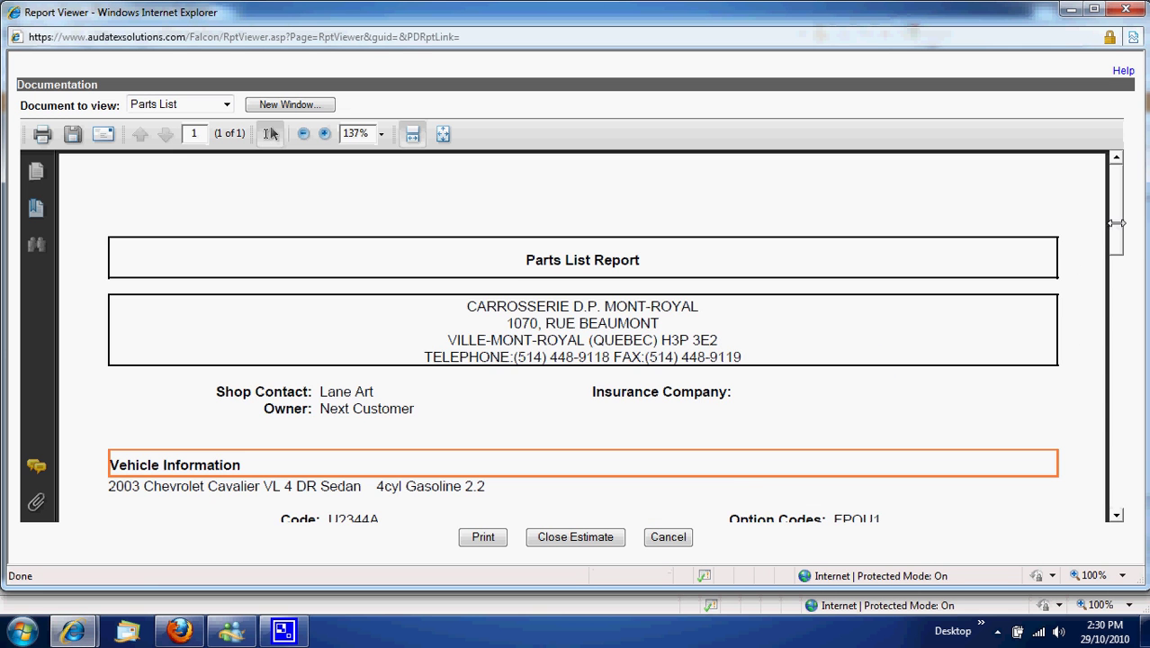
# Review the Parts List, then show the Labour report and scroll through to page 2.
pyautogui.moveTo(1116, 226); pyautogui.dragTo(1098, 355)
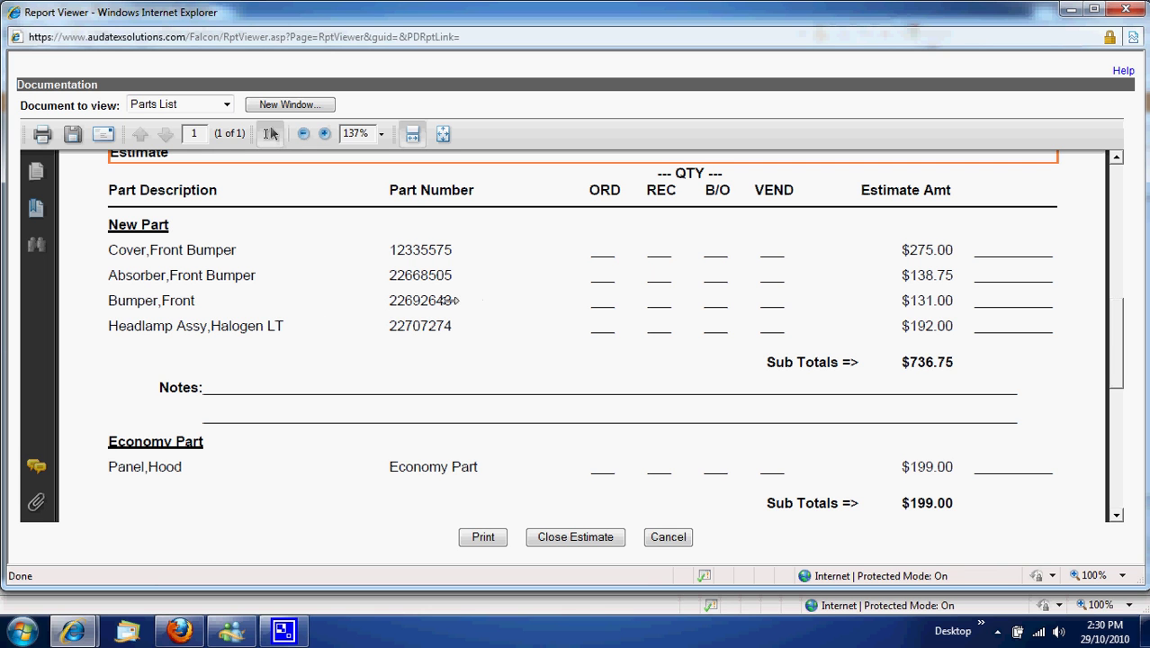
pyautogui.click(226, 105)
pyautogui.click(162, 132)
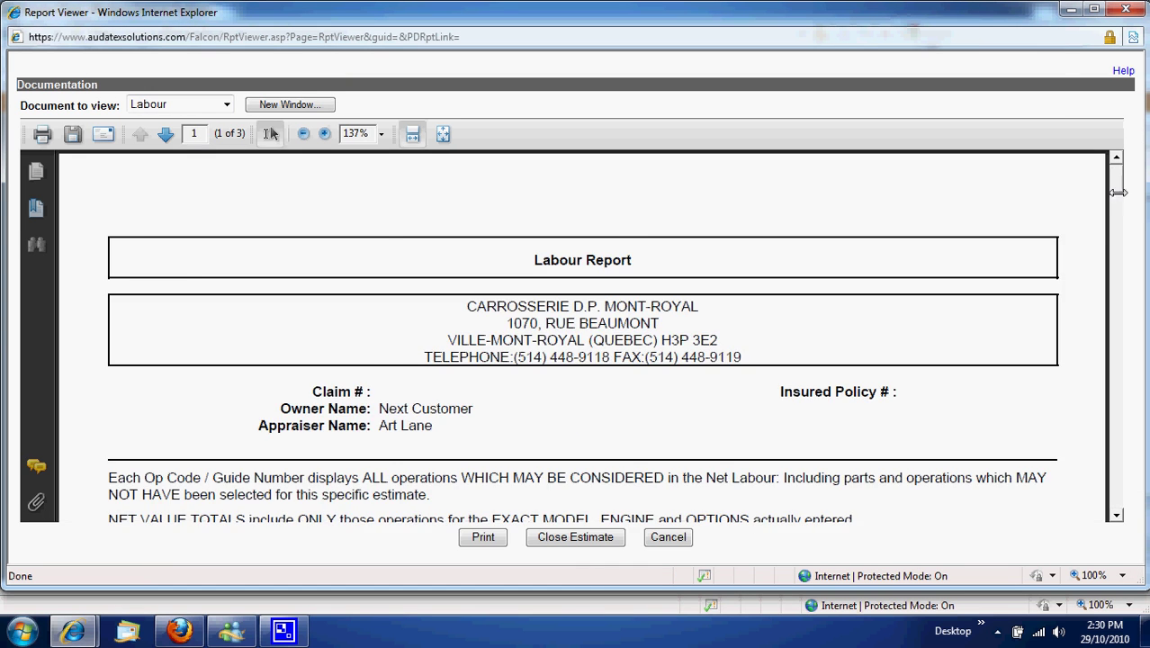
pyautogui.scroll(-5, 1110, 261)
pyautogui.scroll(-5, 1110, 262)
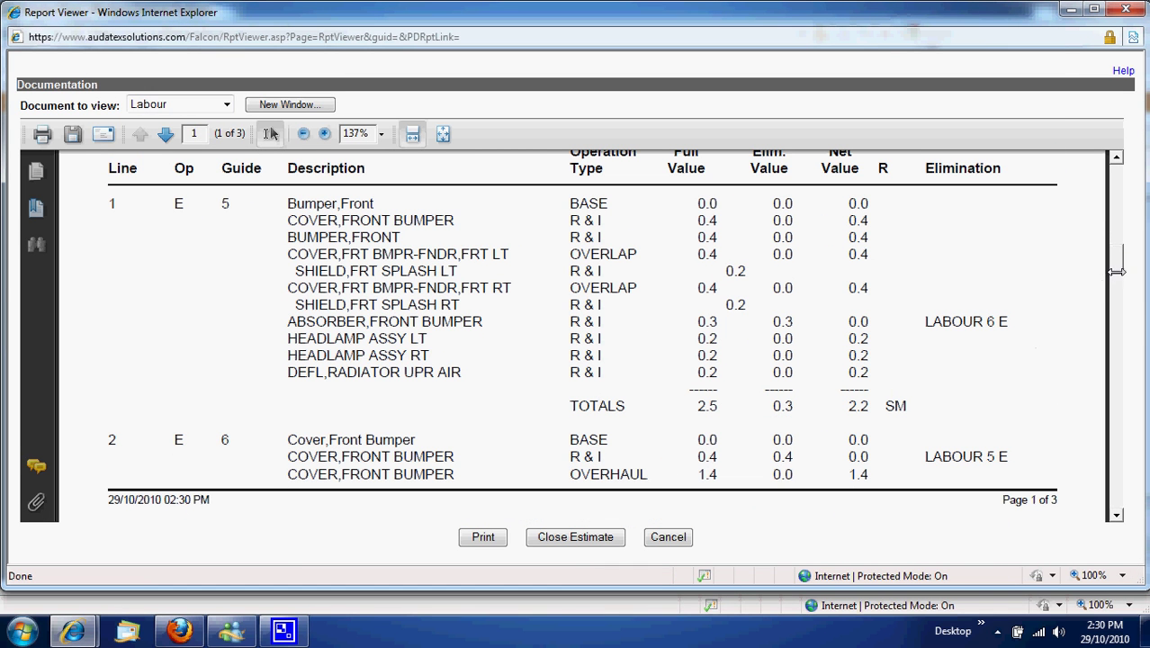
pyautogui.moveTo(1116, 267); pyautogui.dragTo(1114, 340)
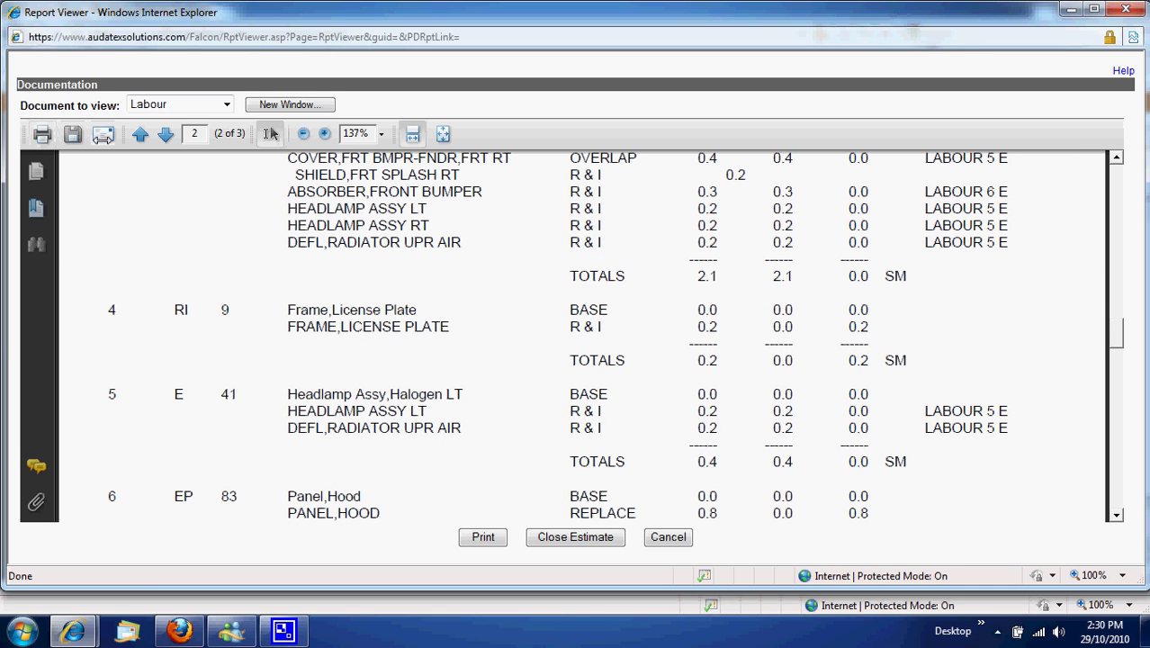
# Close the Cavalier estimate with Maintain Current Status kept.
pyautogui.click(583, 537)
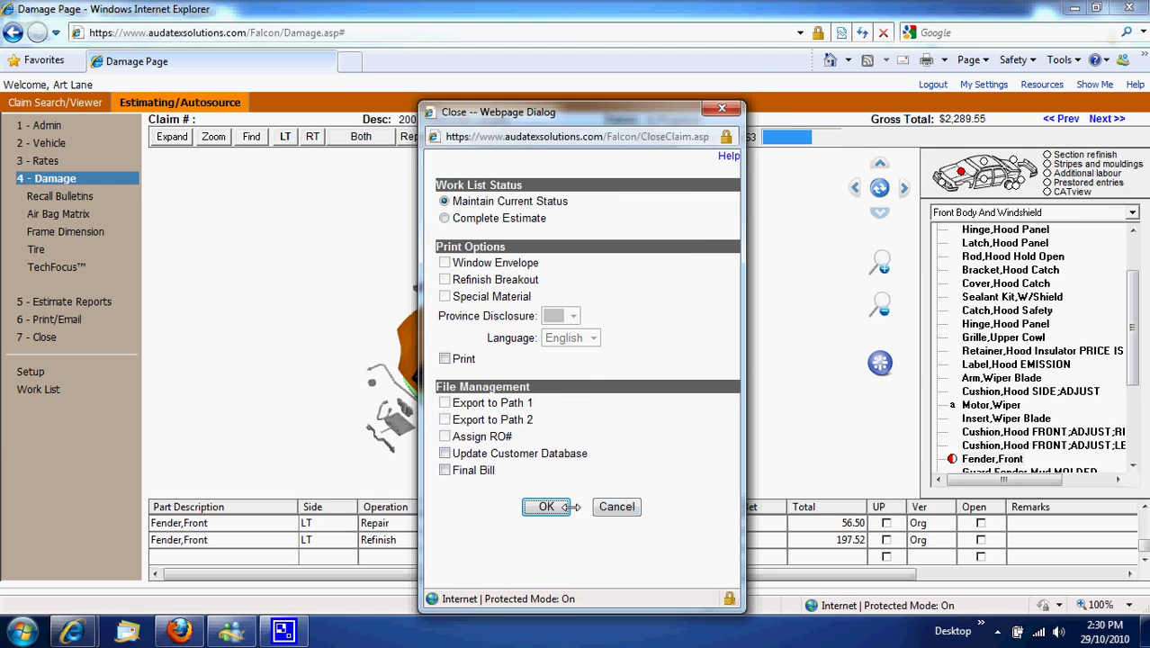
pyautogui.press('Return')
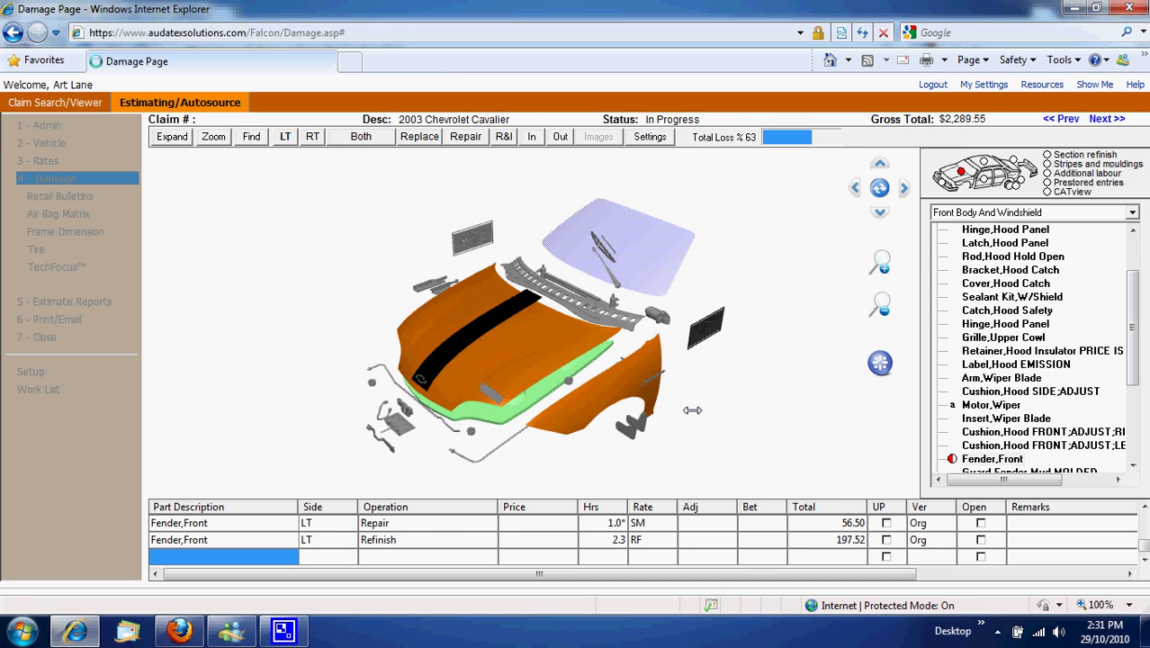